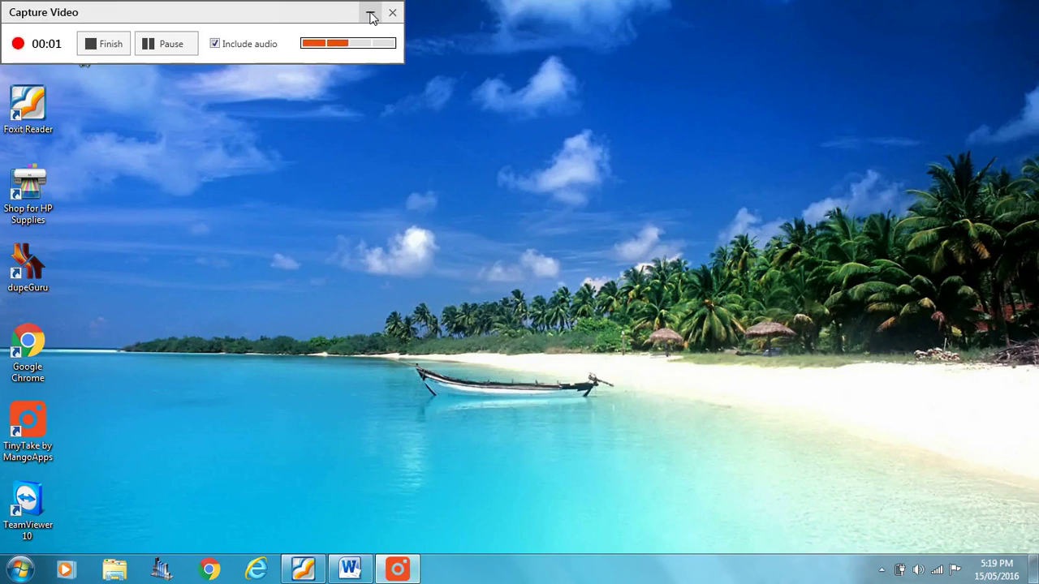
Minimize the Capture Video panel and restore the three-page section breaks document in Word
left_click(370, 15)
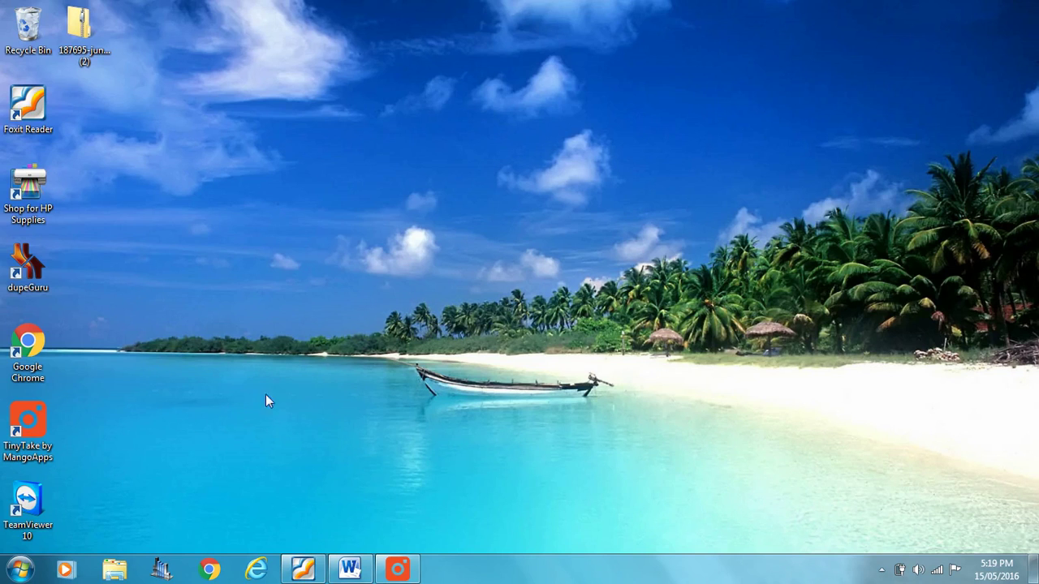
left_click(345, 571)
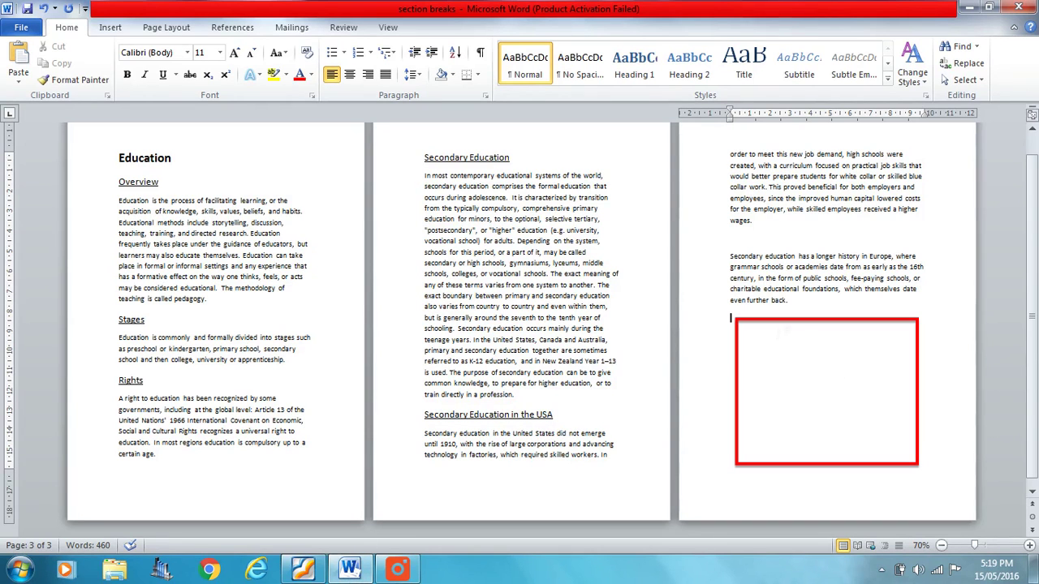
Open the j9staff2 CSV file from Documents > school > 2009 paper in its default program
left_click(968, 8)
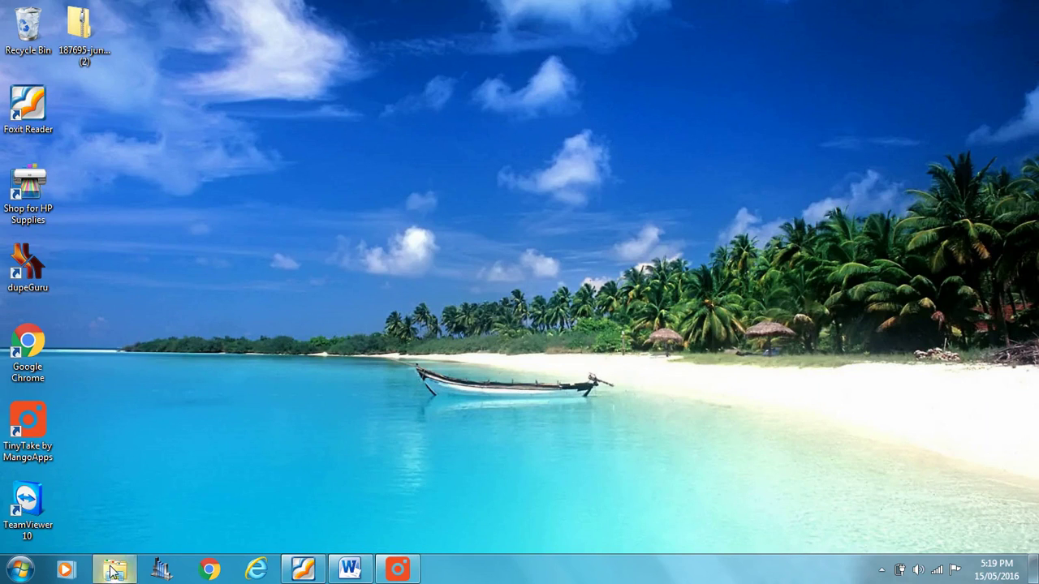
key("super+e")
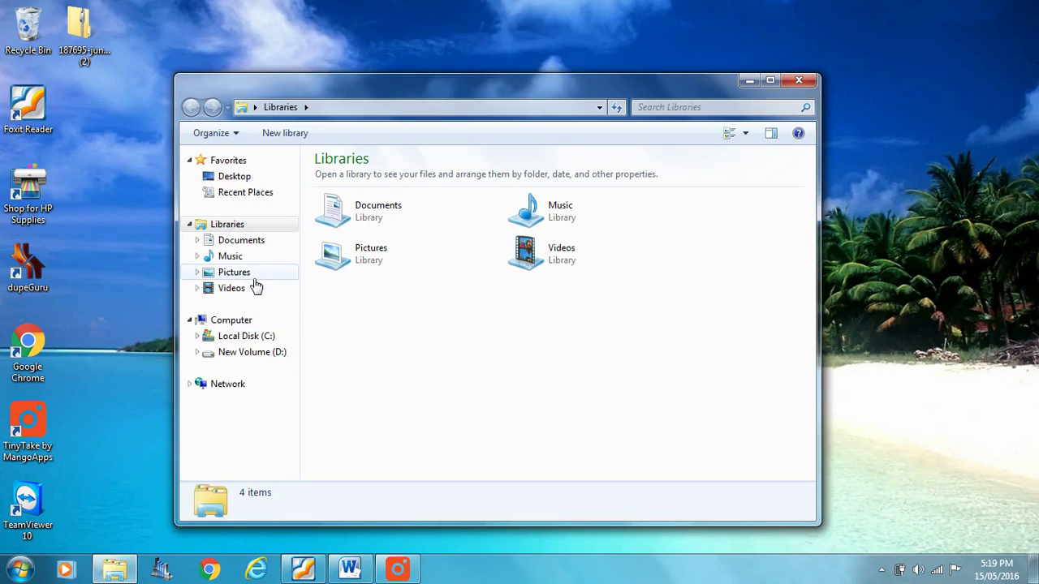
double_click(328, 230)
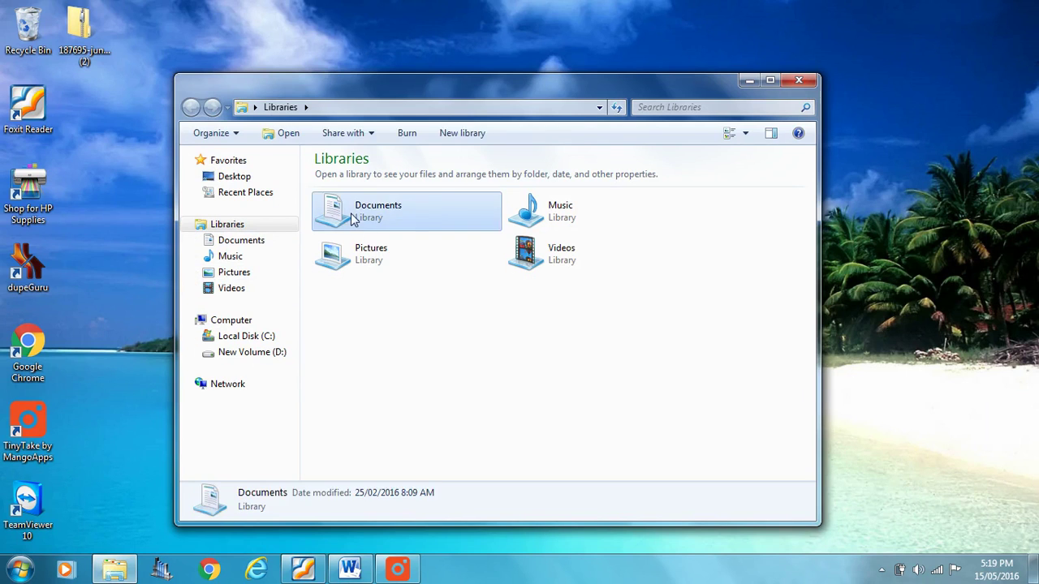
double_click(328, 301)
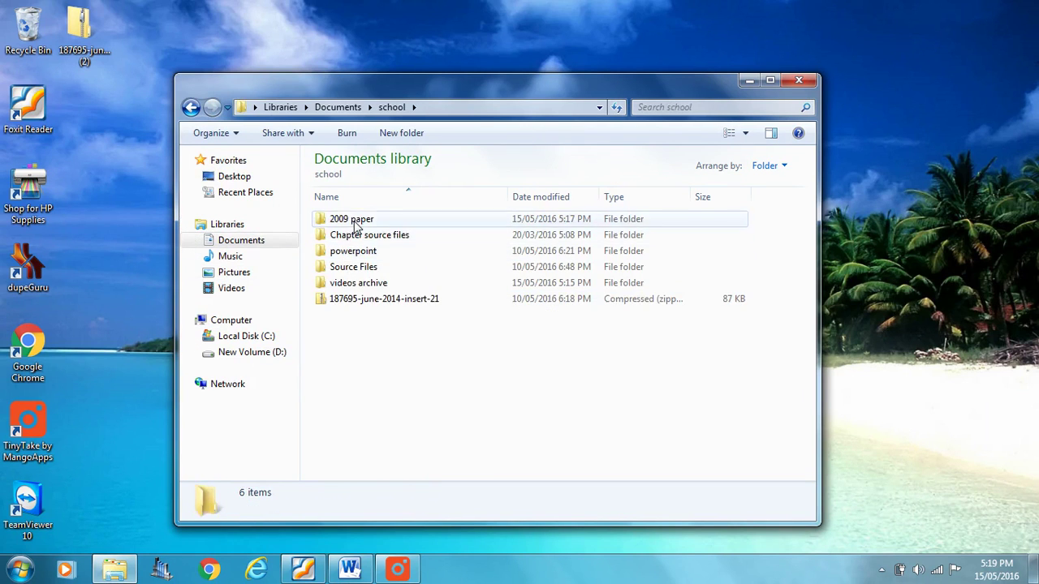
double_click(357, 219)
left_click(363, 273)
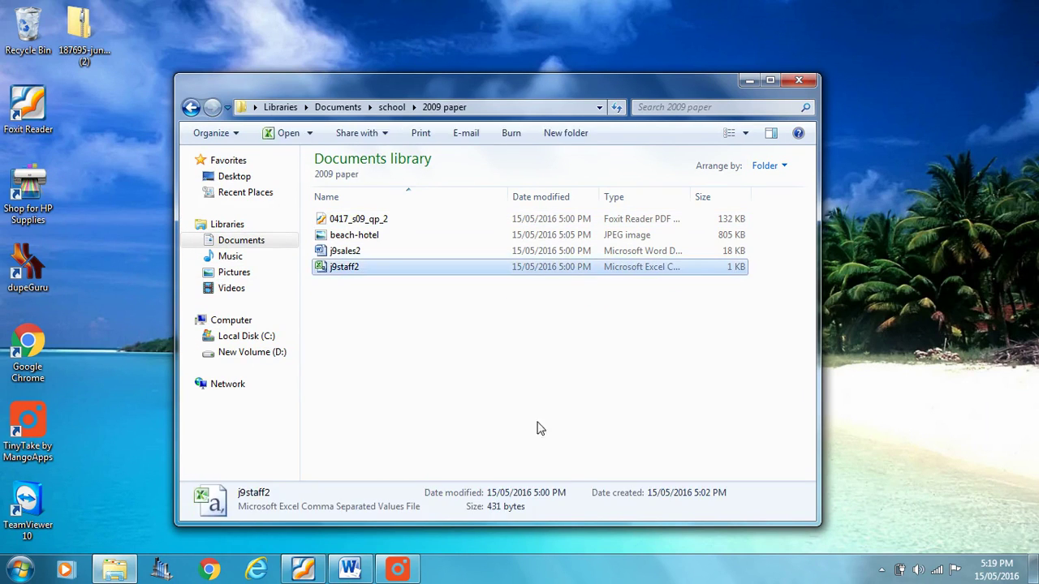
key("Return")
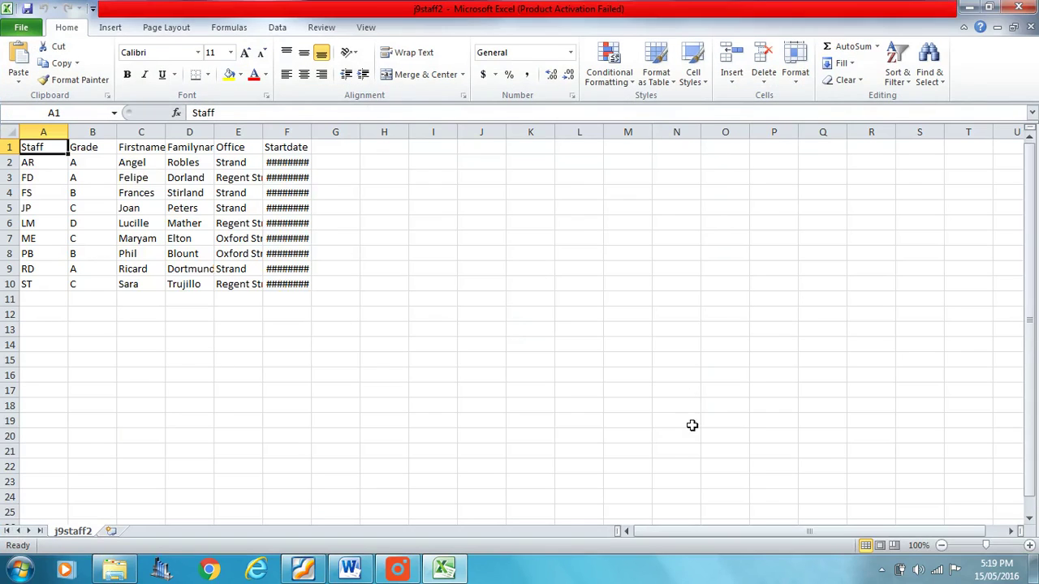
Dismiss the activation prompt, autofit columns F, E, D and C, then close Excel
left_click(689, 428)
double_click(311, 132)
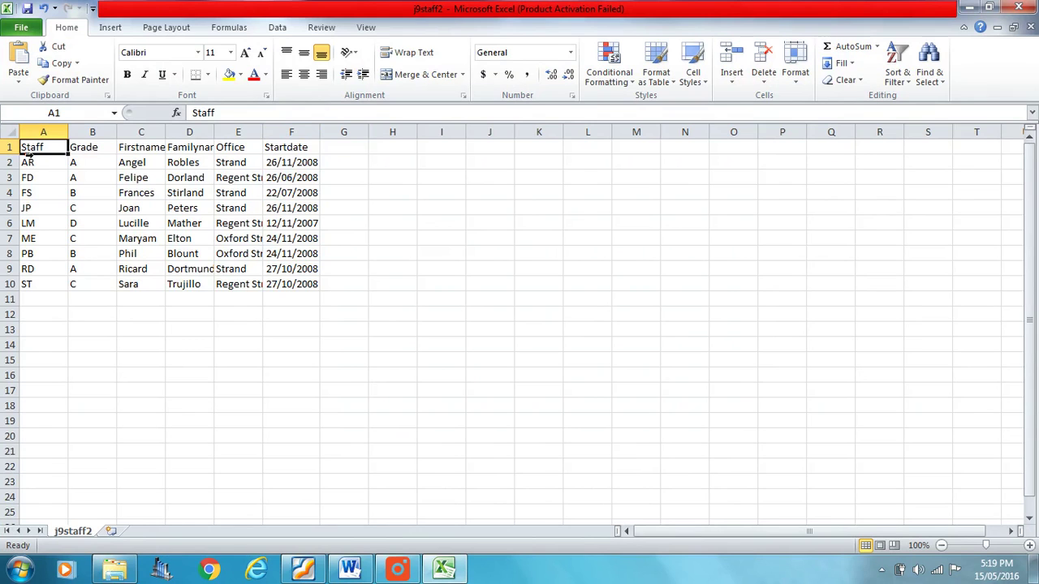
double_click(262, 131)
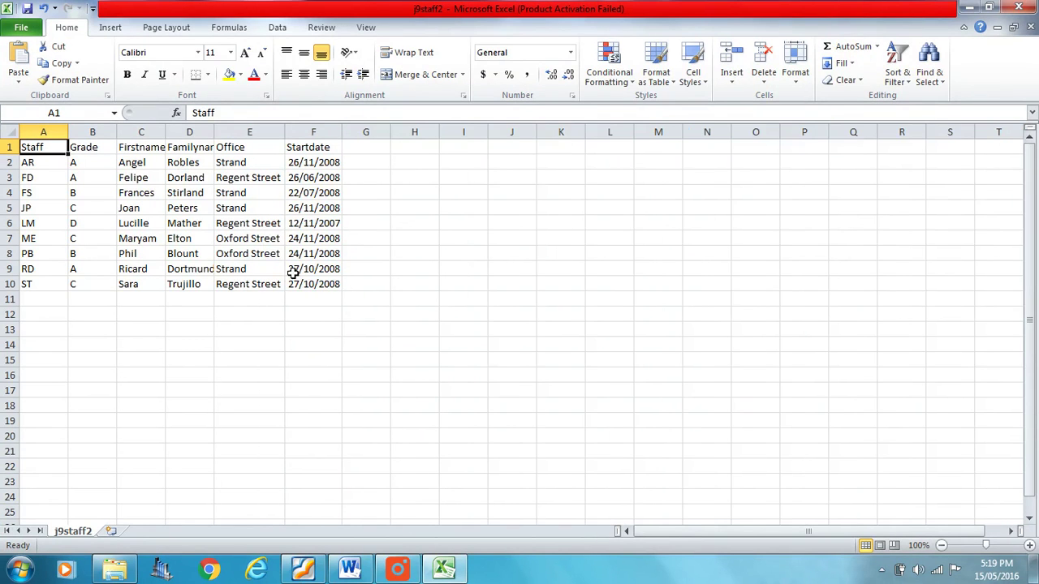
double_click(215, 132)
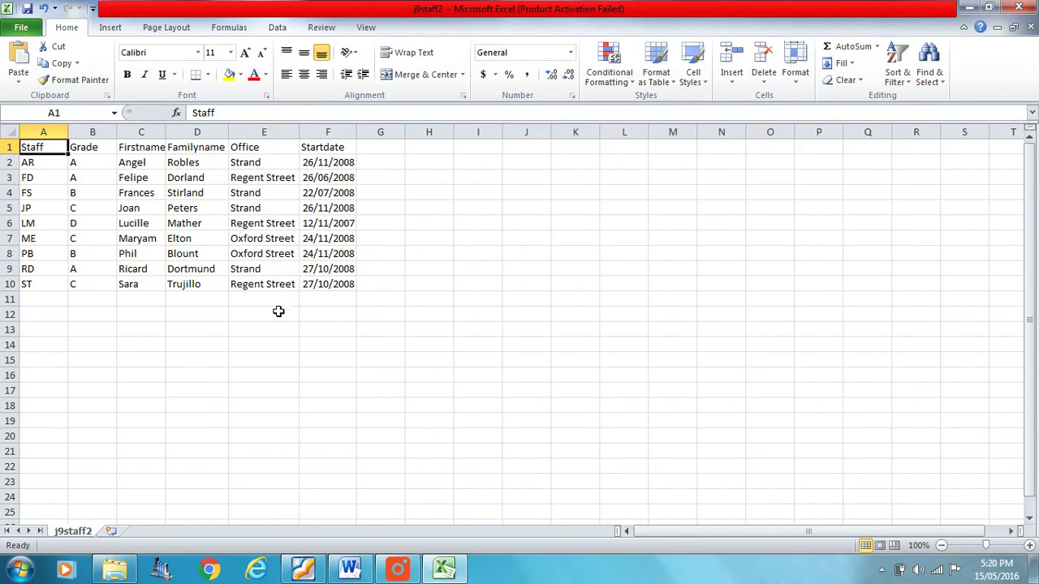
double_click(166, 131)
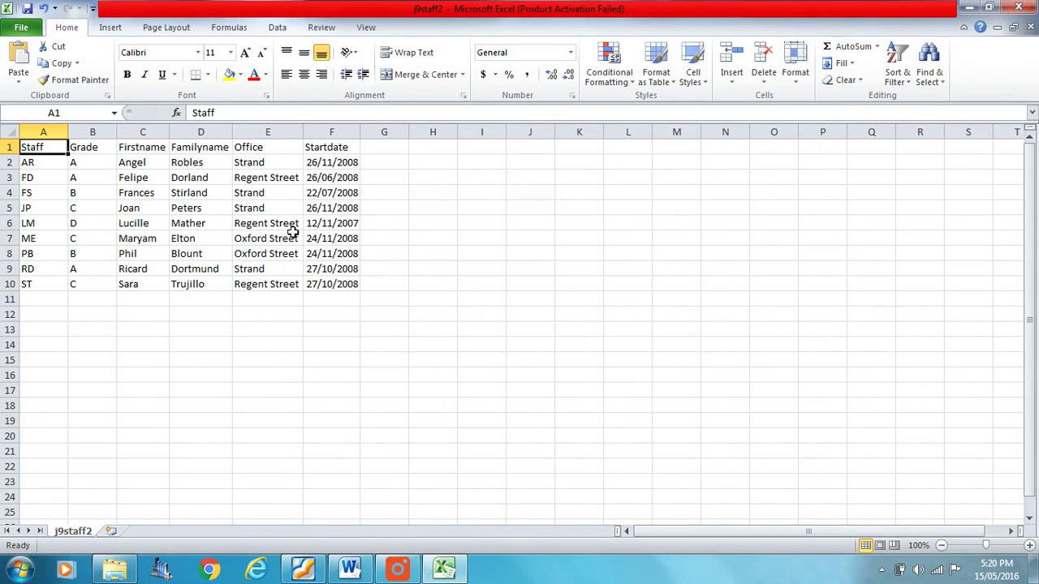
left_click(1019, 7)
Close the spreadsheet without saving and minimize the Explorer window
left_click(517, 303)
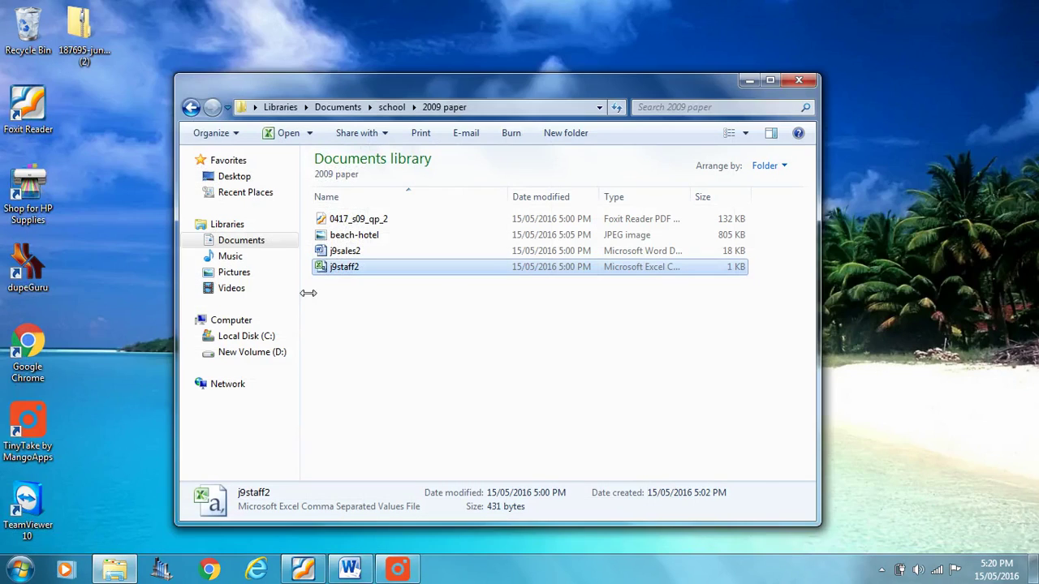
left_click(94, 240)
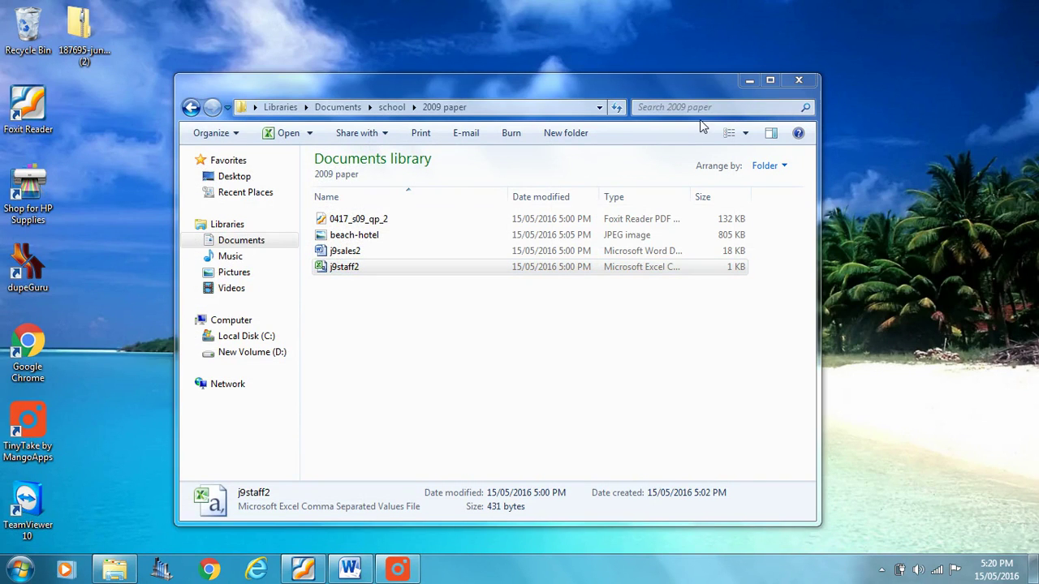
left_click(749, 80)
Launch Microsoft Word 2010 from the Start menu and maximize the new blank document
left_click(20, 569)
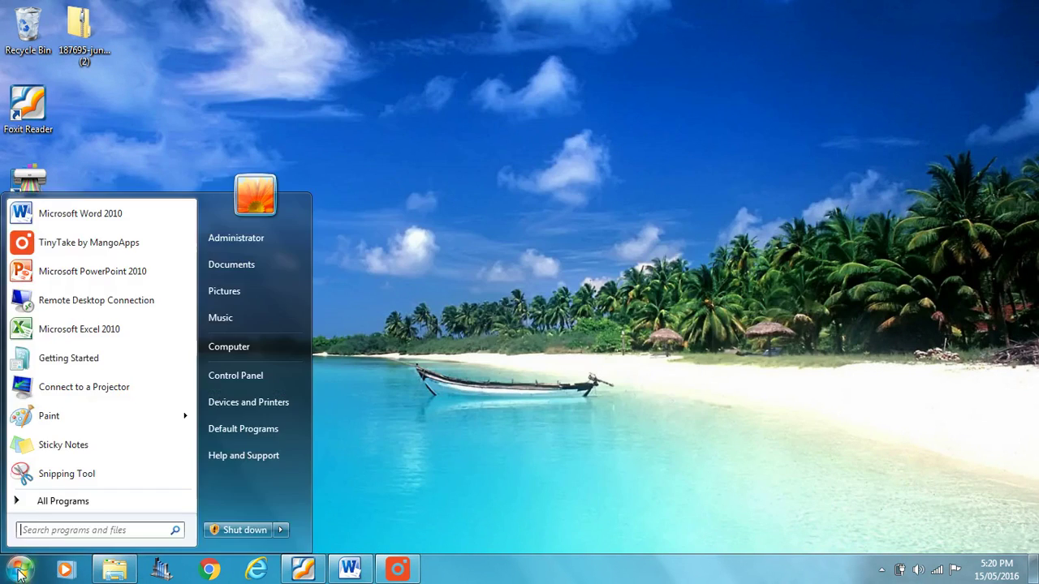
left_click(607, 229)
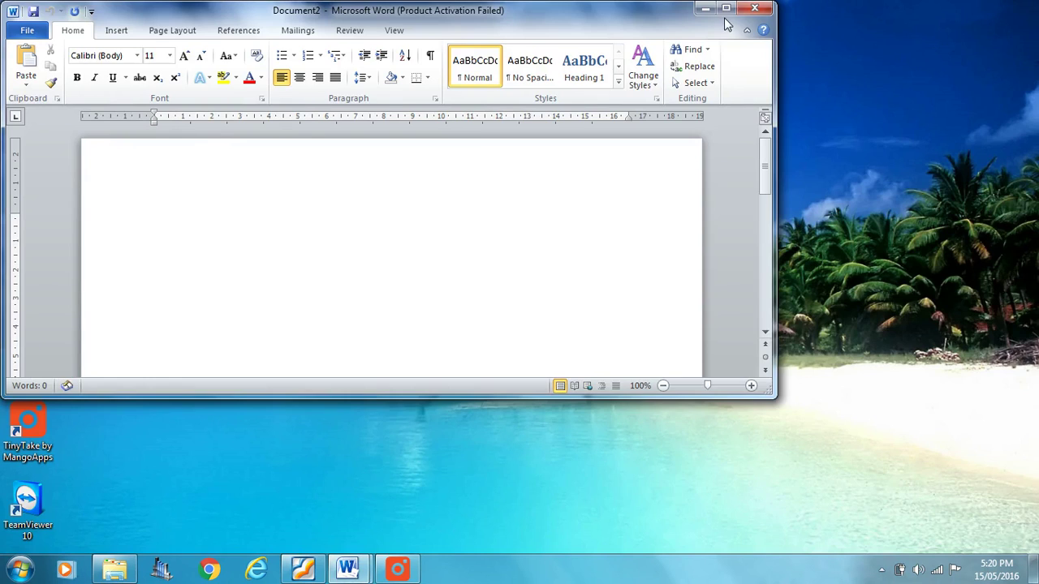
left_click(726, 8)
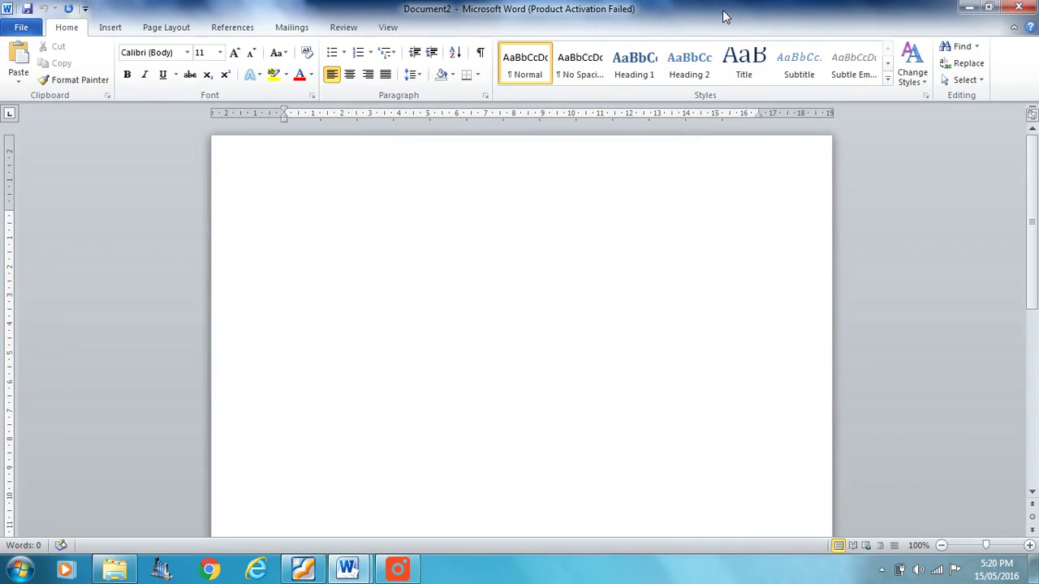
Zoom to 90%, then in the Open dialog set the filter to All Files and select j9staff2
left_click(941, 545)
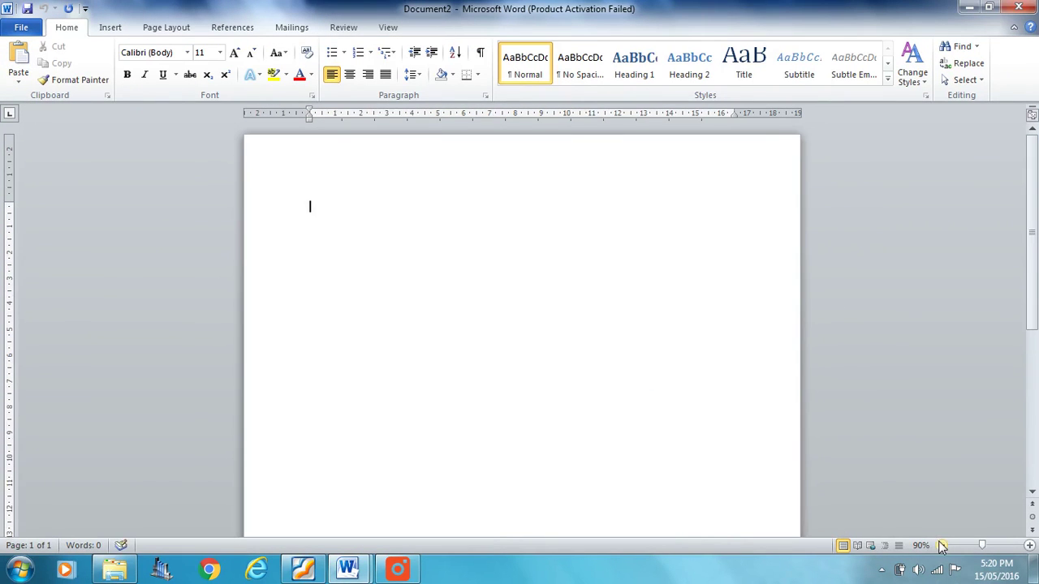
left_click(19, 27)
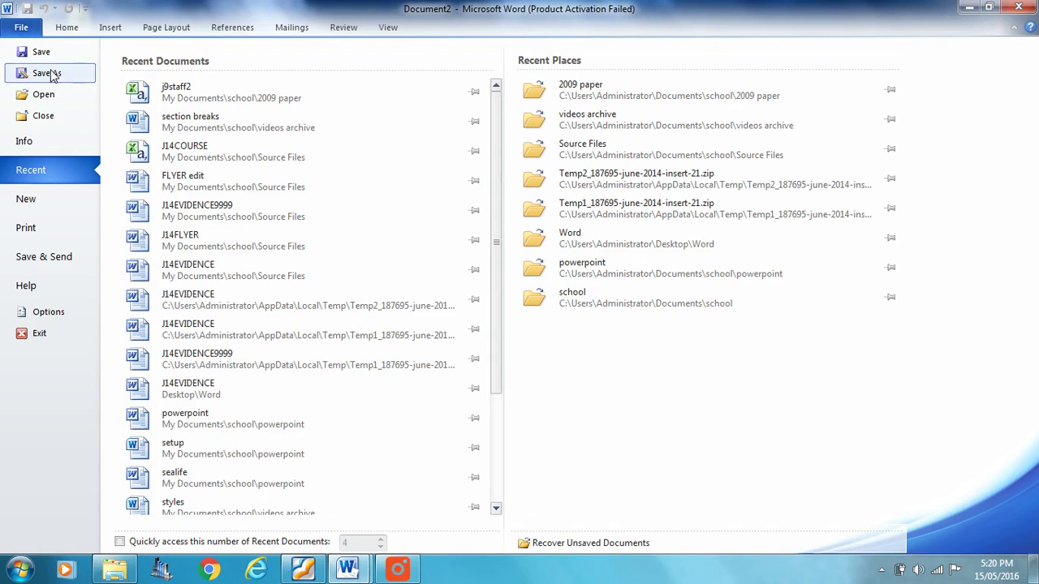
left_click(45, 94)
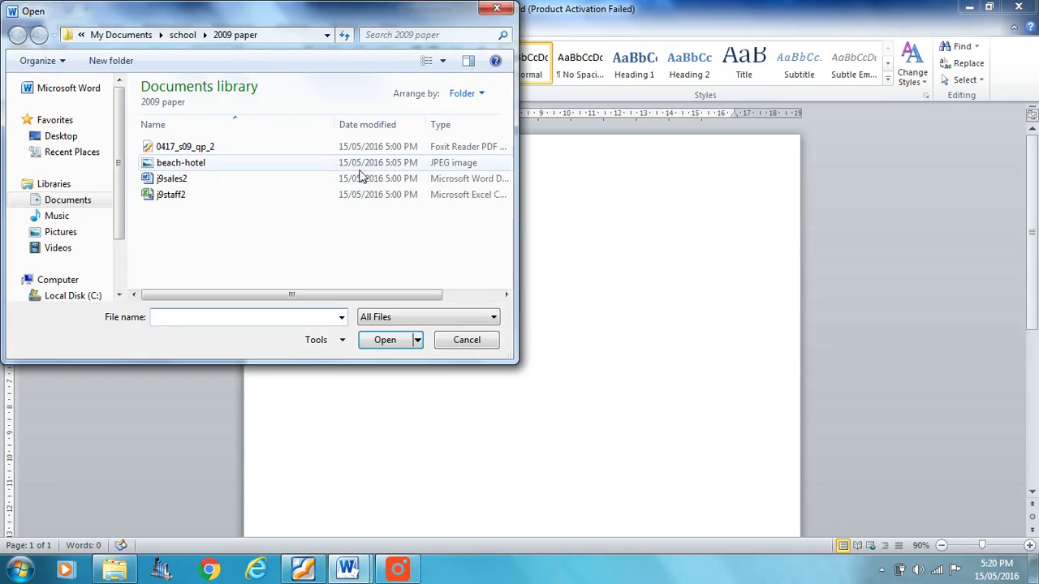
left_click(491, 323)
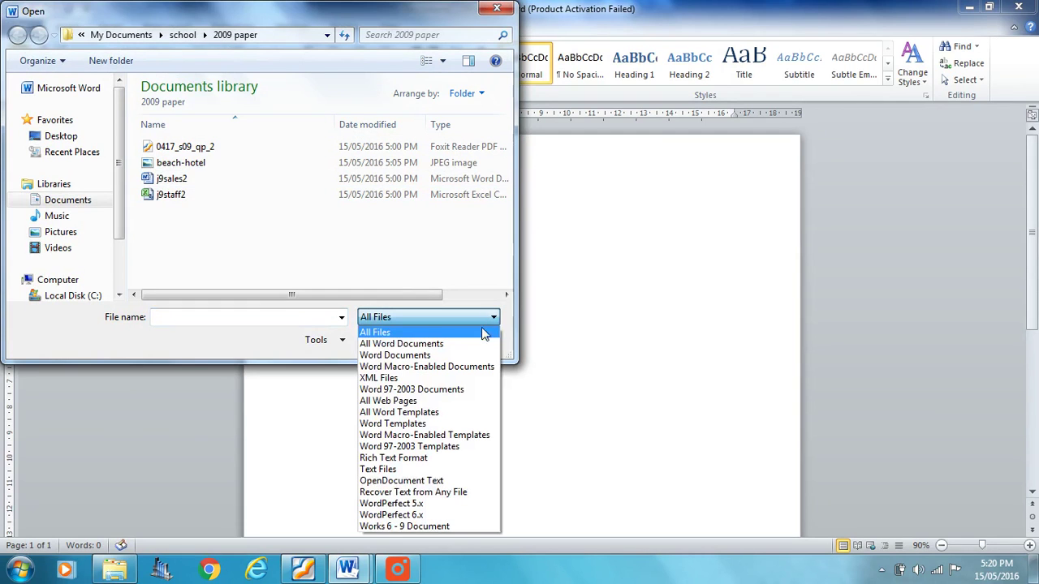
left_click(421, 345)
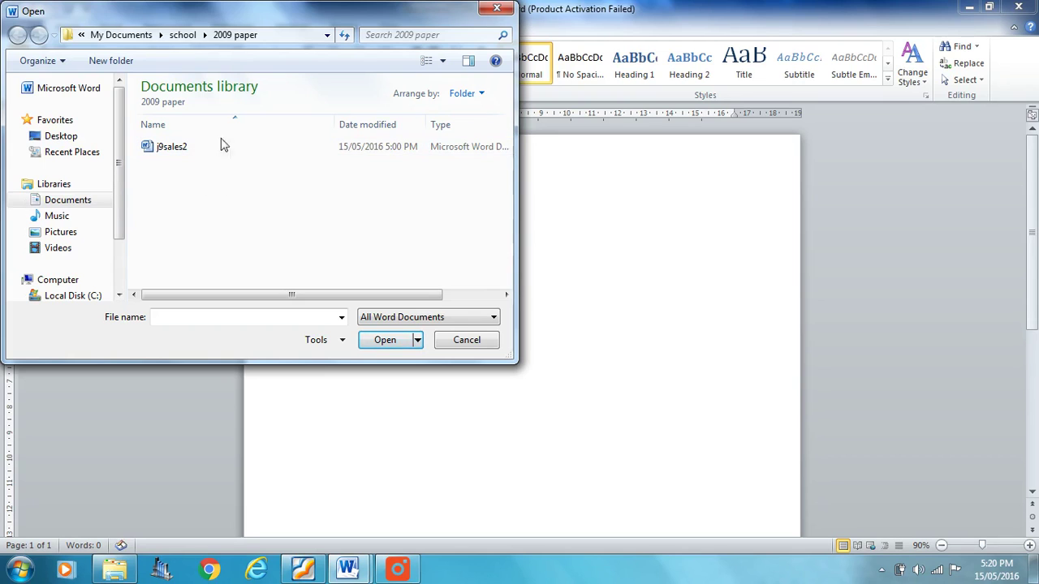
left_click_drag(225, 24, 231, 29)
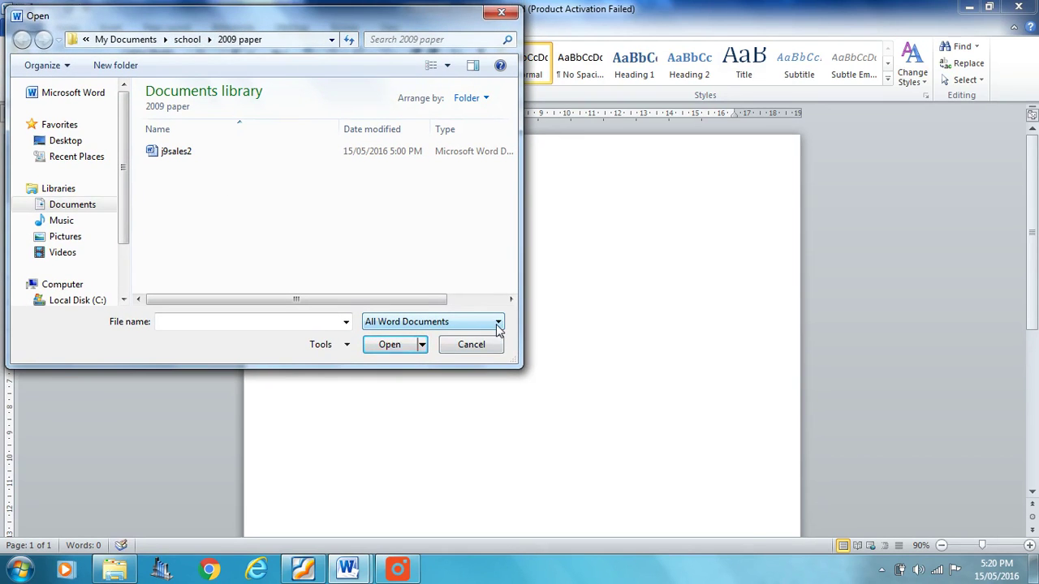
left_click(497, 322)
left_click(488, 334)
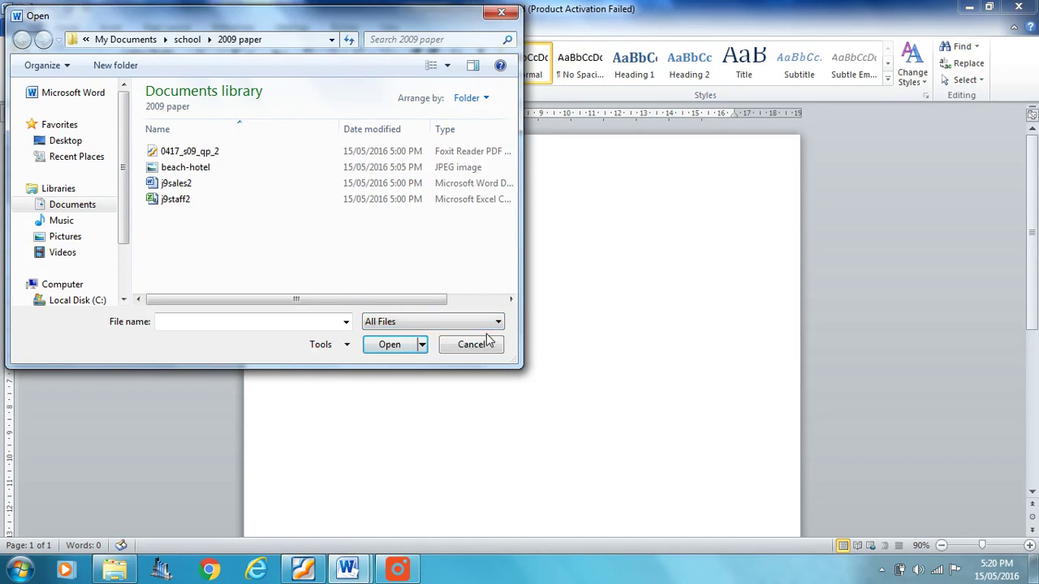
left_click(176, 200)
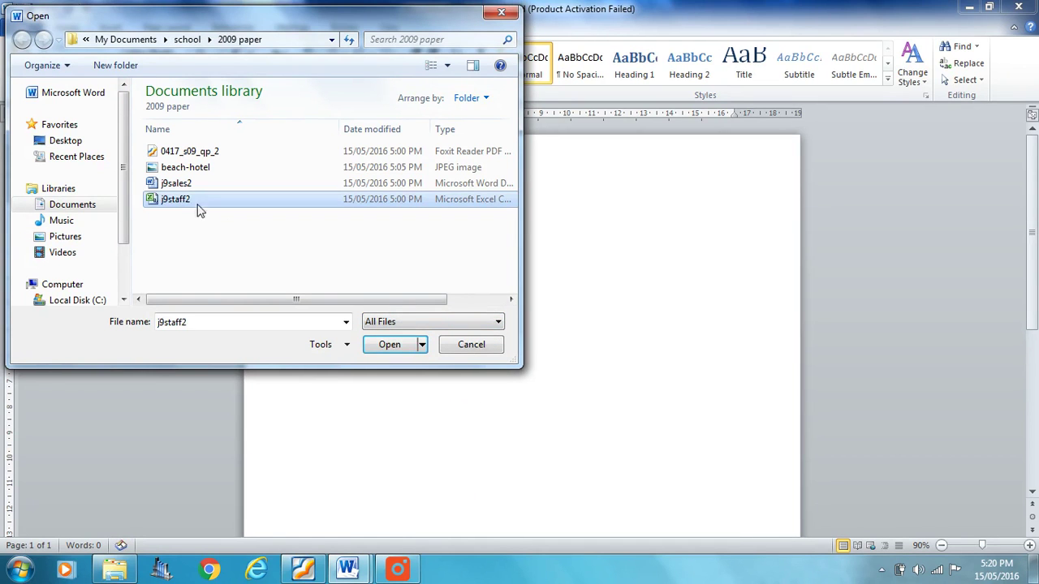
Open j9staff2 as text, zoom to 110% and select all ten lines of staff data
left_click(389, 344)
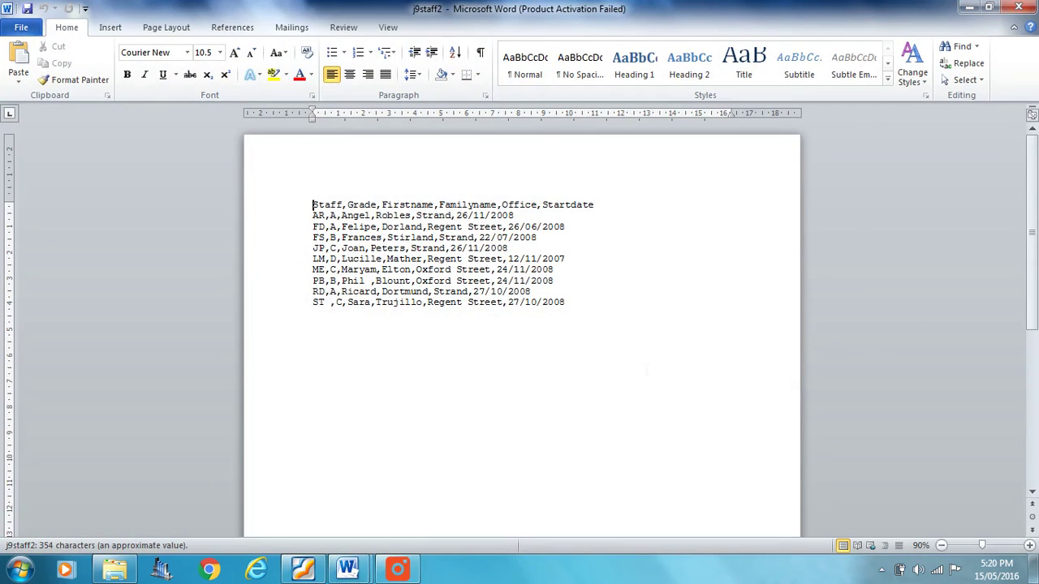
left_click(1030, 545)
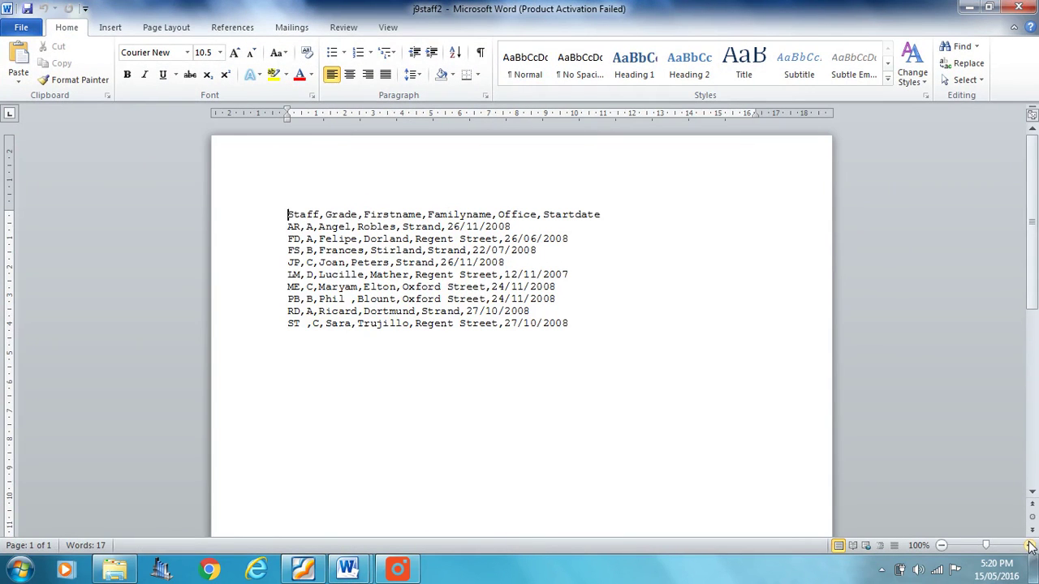
left_click(1029, 545)
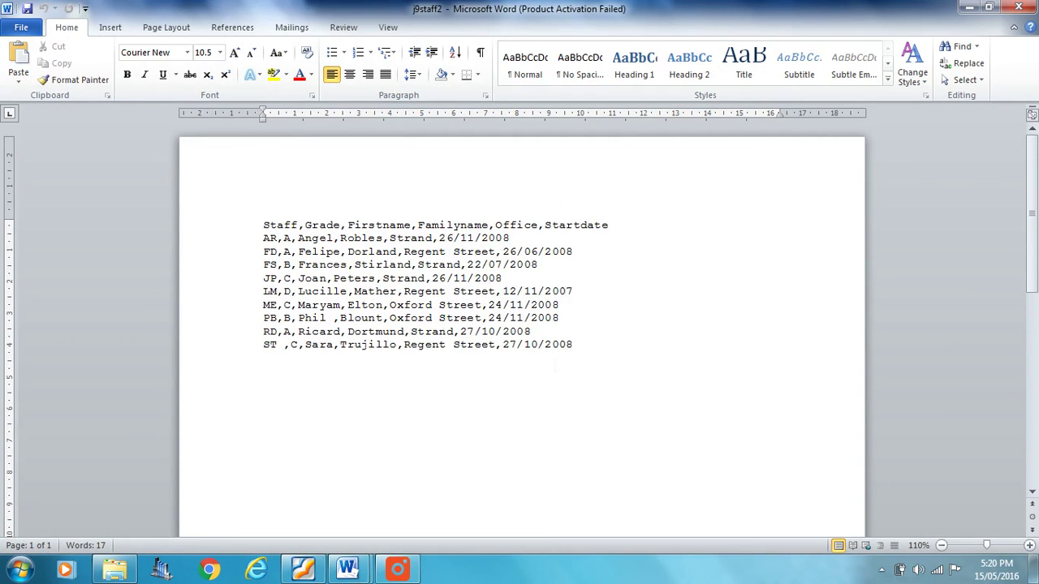
left_click_drag(586, 355, 272, 225)
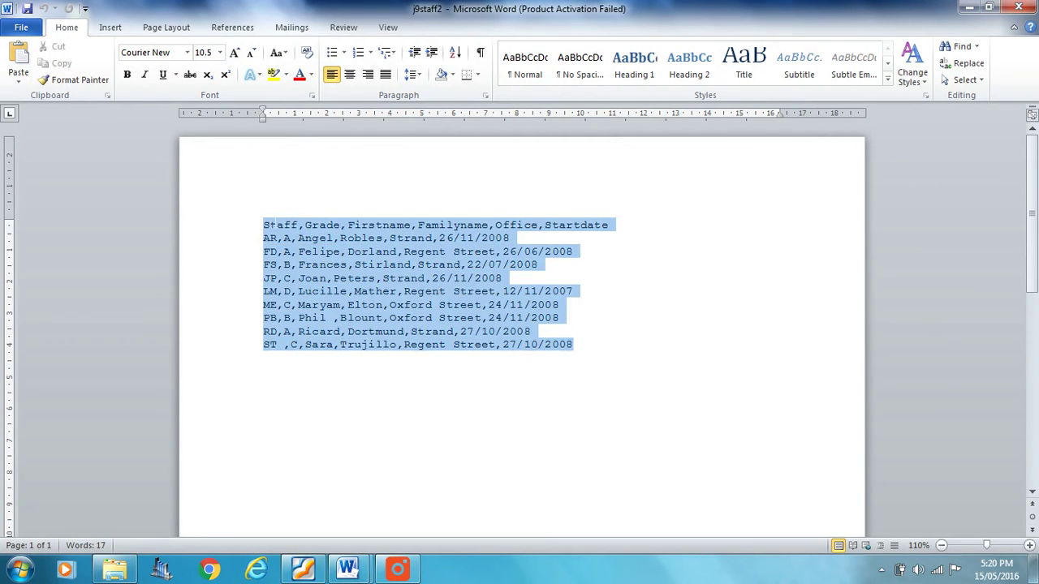
Convert the selected text to a table with 6 columns, separating text at commas
left_click(111, 28)
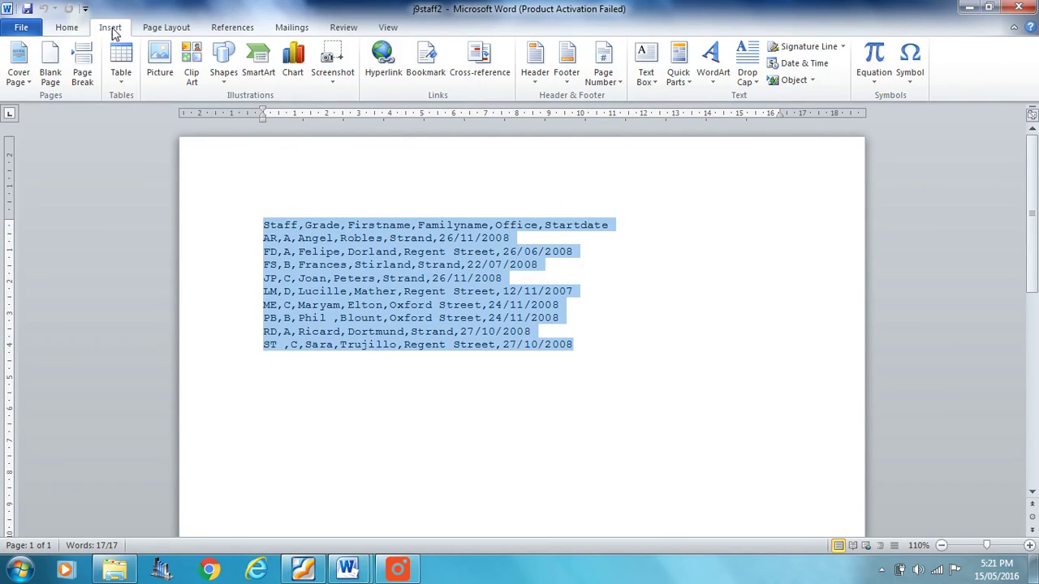
left_click(120, 81)
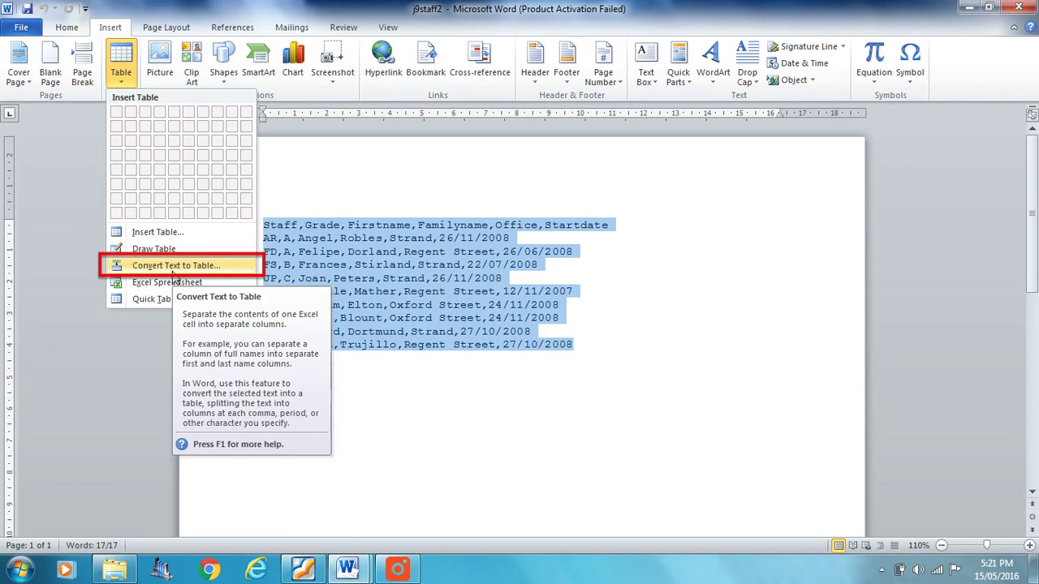
left_click(172, 271)
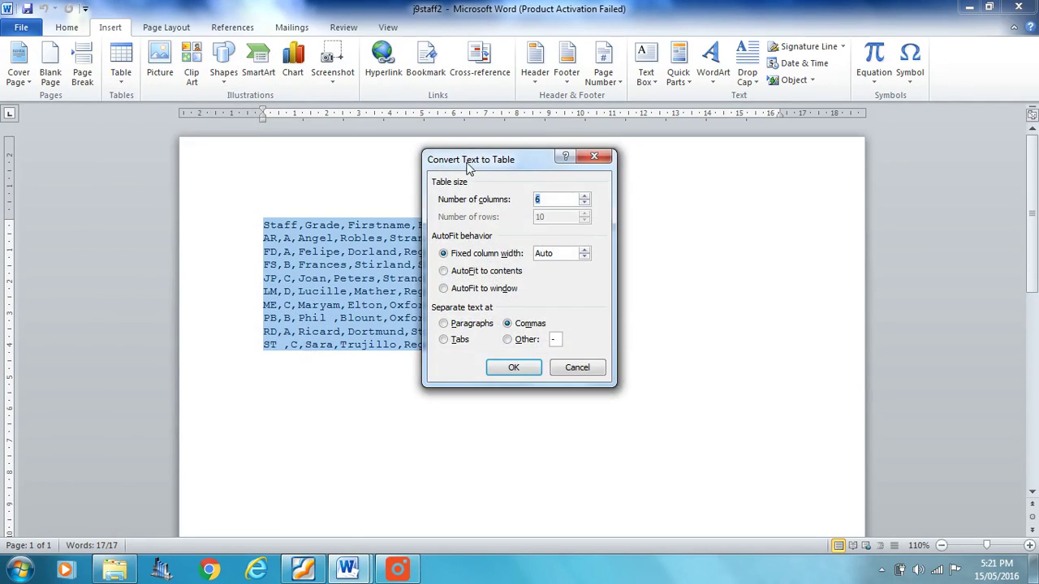
left_click_drag(467, 166, 682, 178)
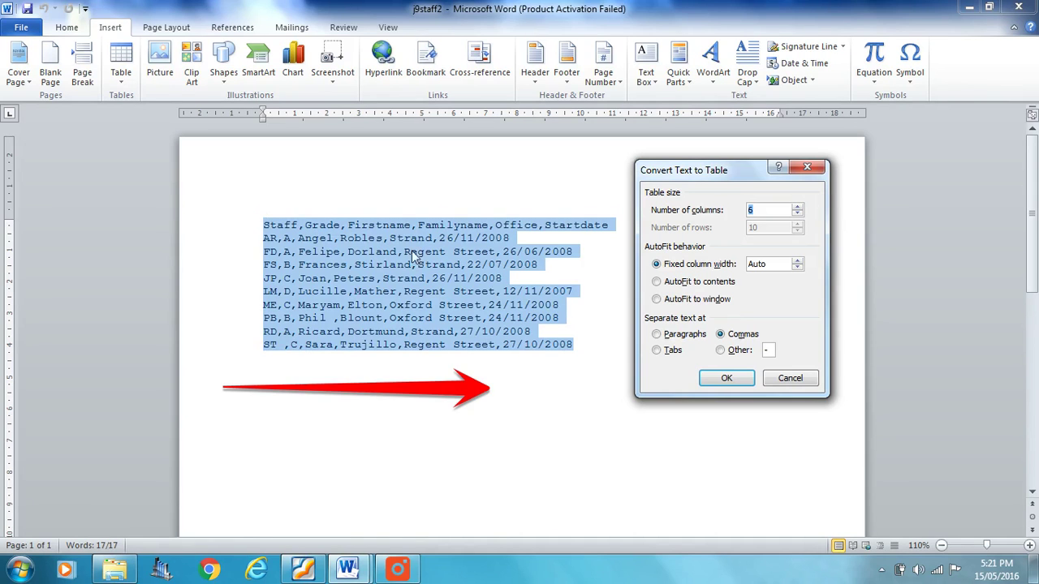
left_click(733, 383)
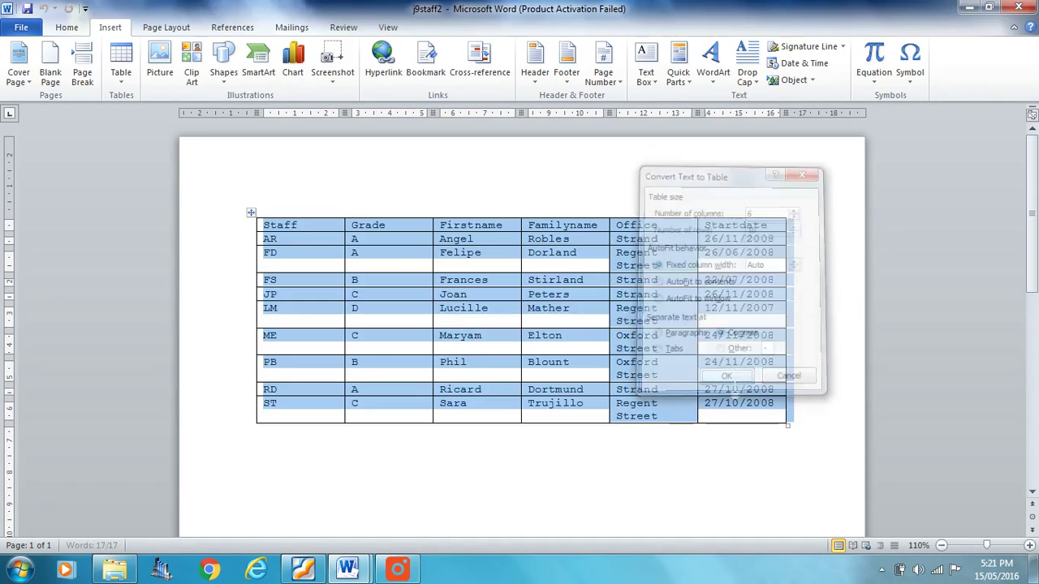
Copy the whole six-column staff table and switch to the section breaks document window
left_click(719, 403)
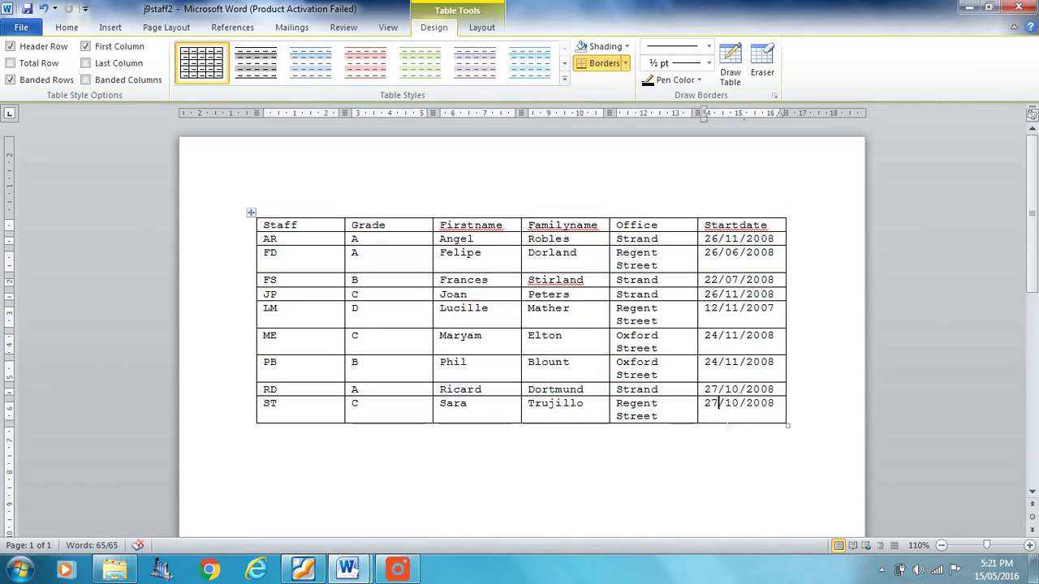
key("Down")
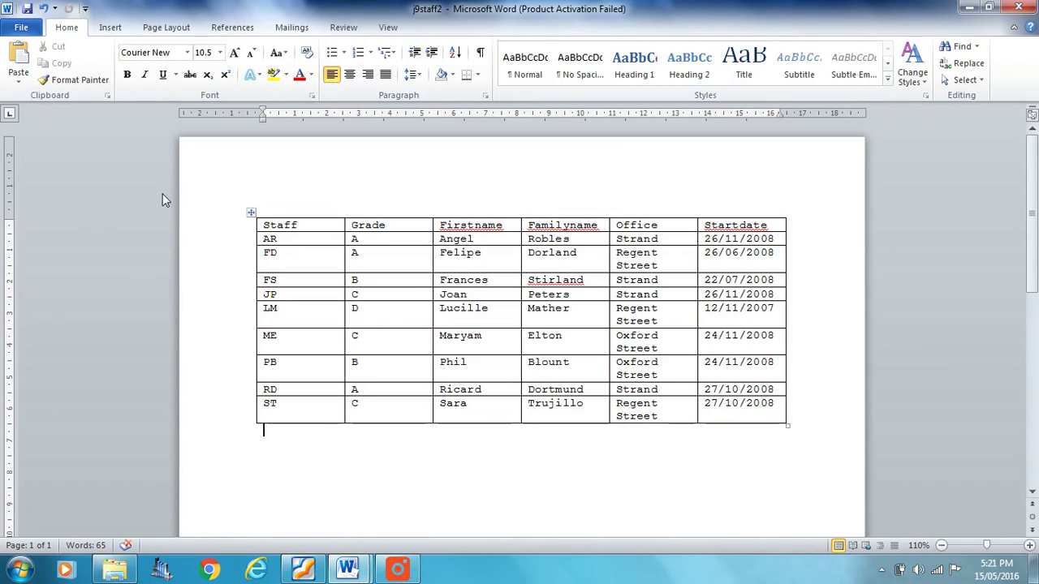
left_click(252, 215)
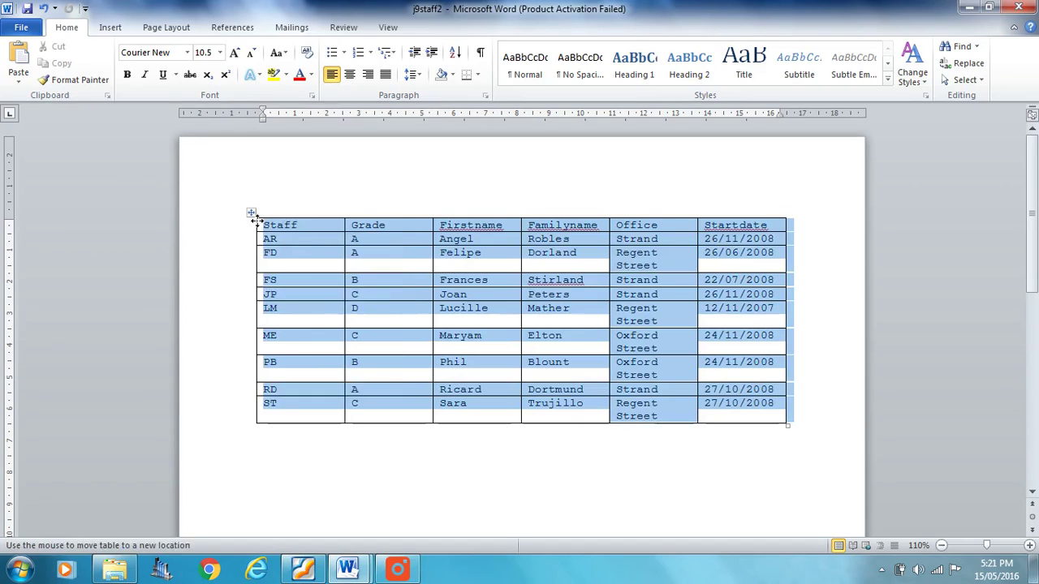
right_click(257, 223)
left_click(279, 239)
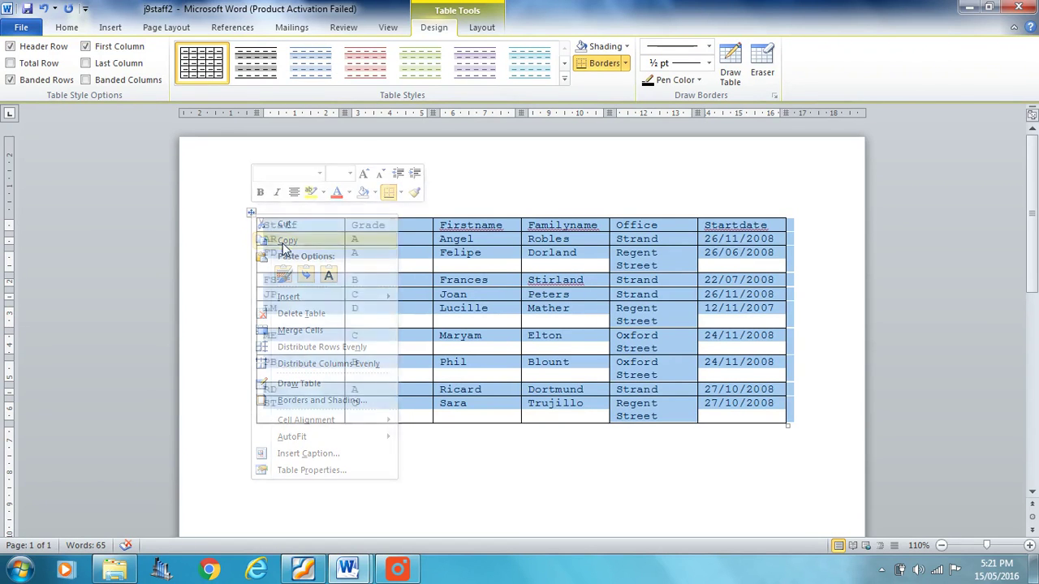
left_click(362, 561)
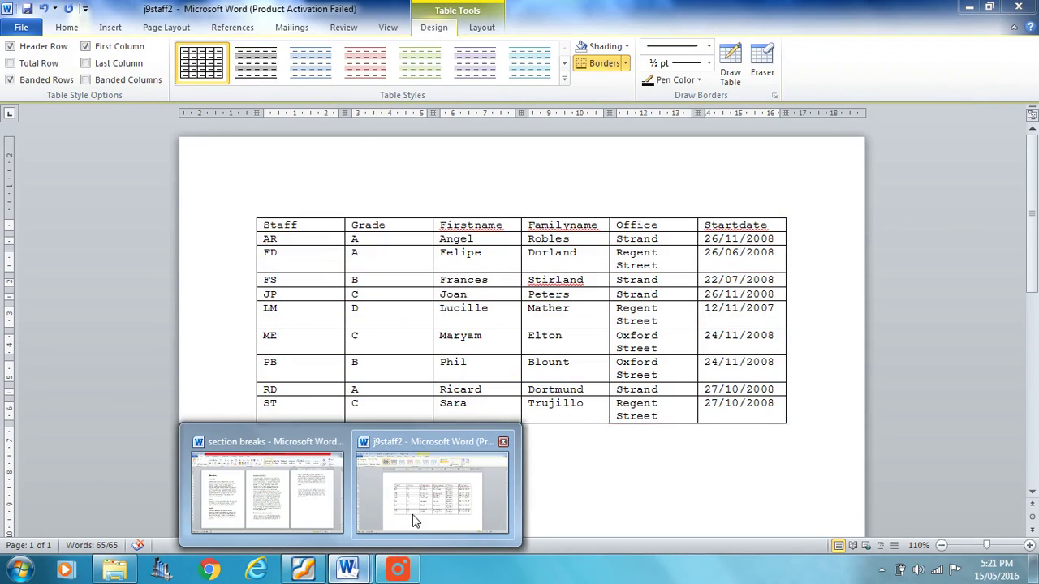
left_click(332, 487)
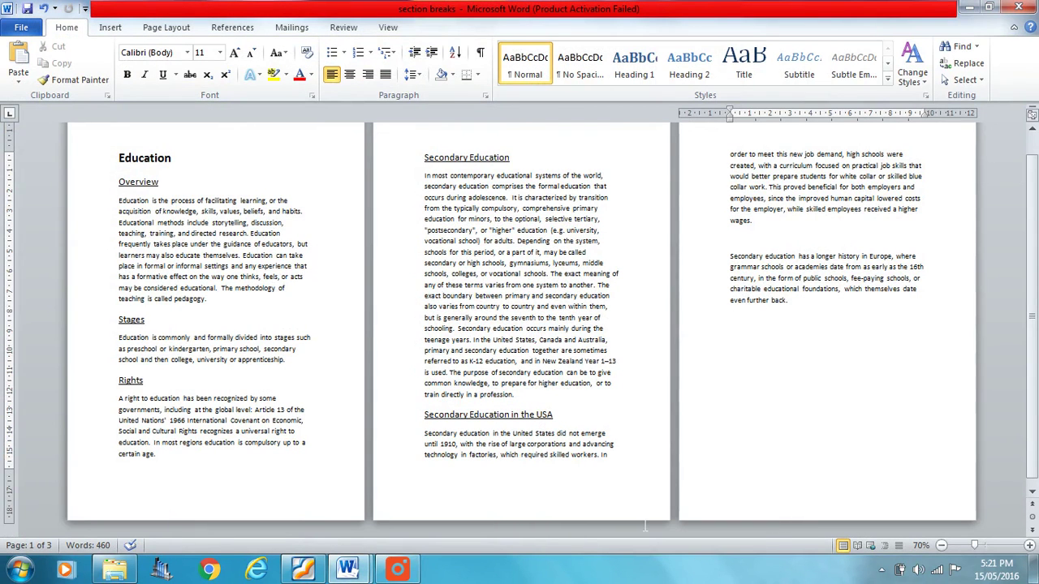
Paste the staff table at the end of page 3, autofit it to the page width and align it
key("ctrl+v")
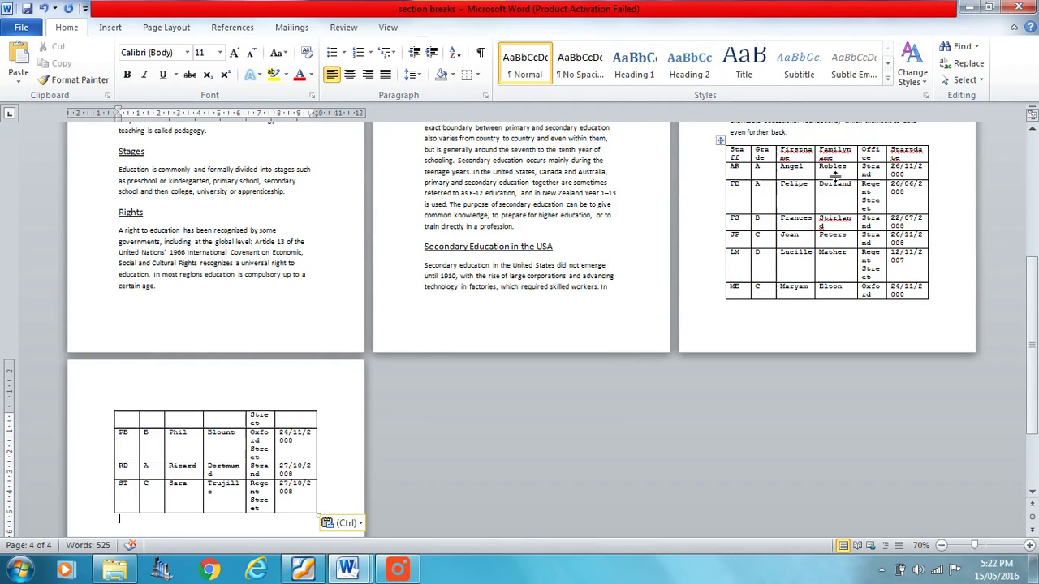
double_click(763, 168)
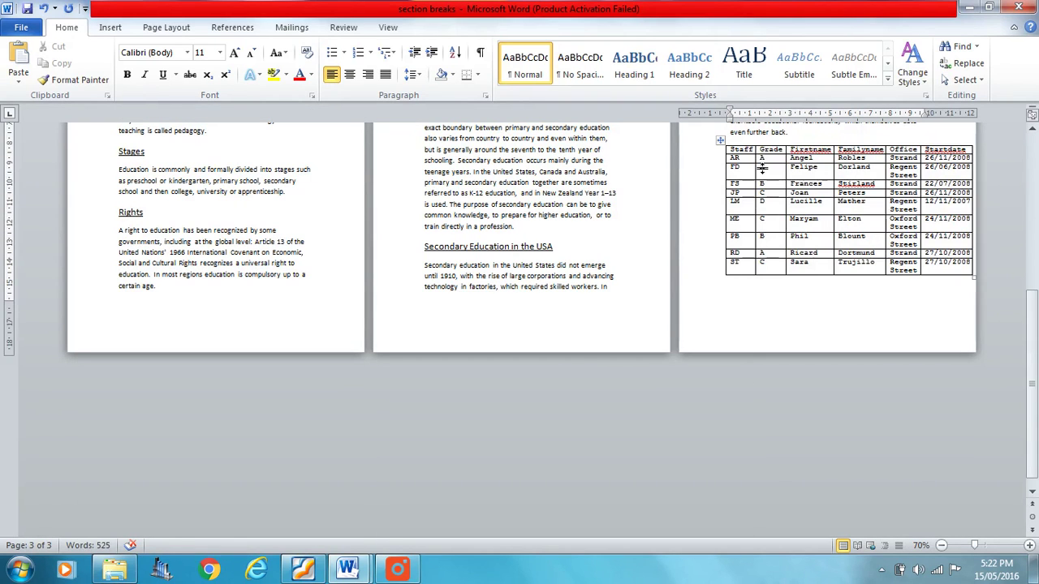
left_click(719, 141)
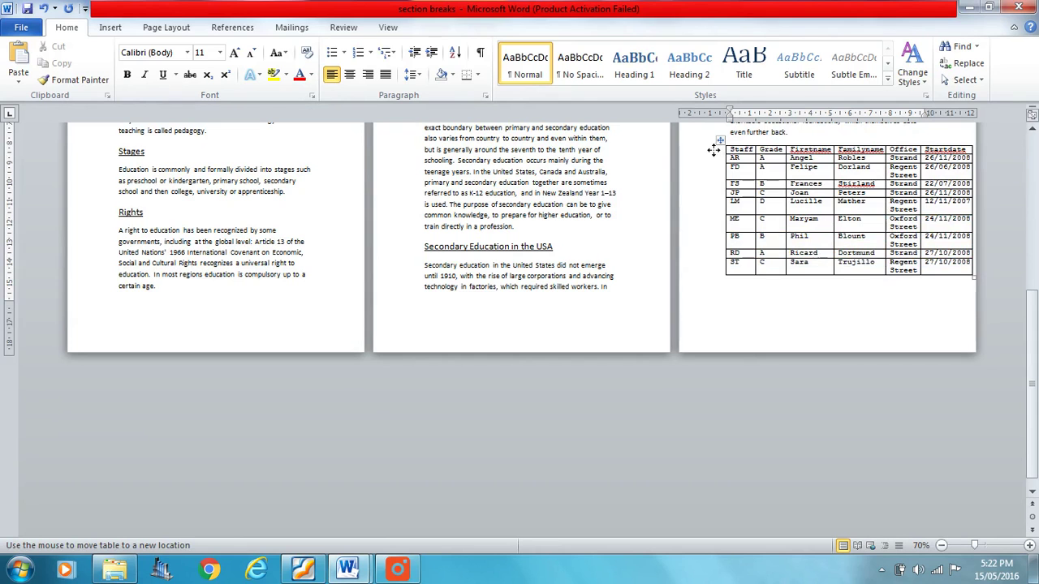
left_click_drag(711, 151, 690, 150)
scroll(690, 150, "up", 2)
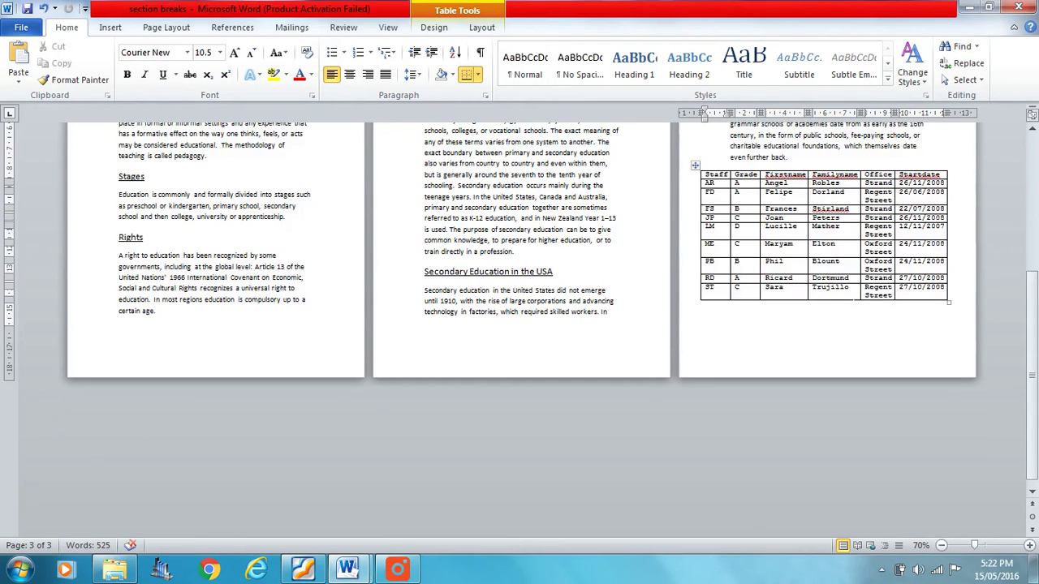
scroll(870, 327, "up", 2)
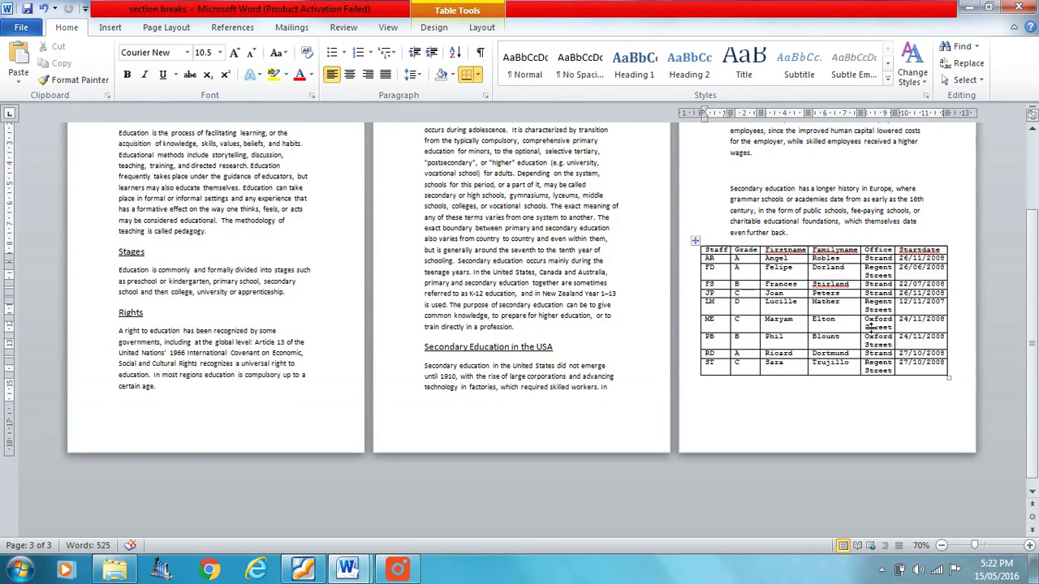
left_click(703, 244)
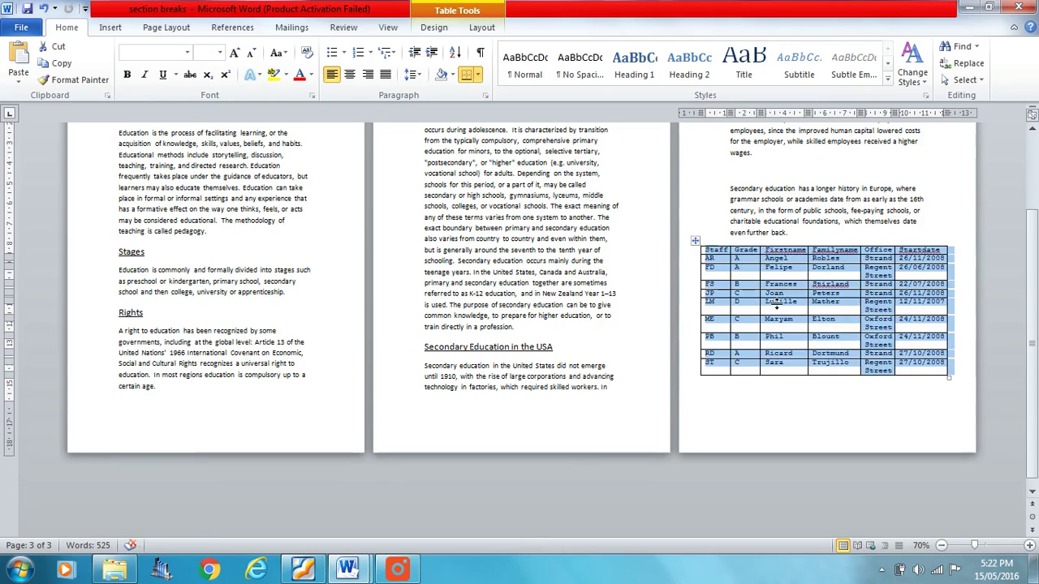
left_click(845, 340)
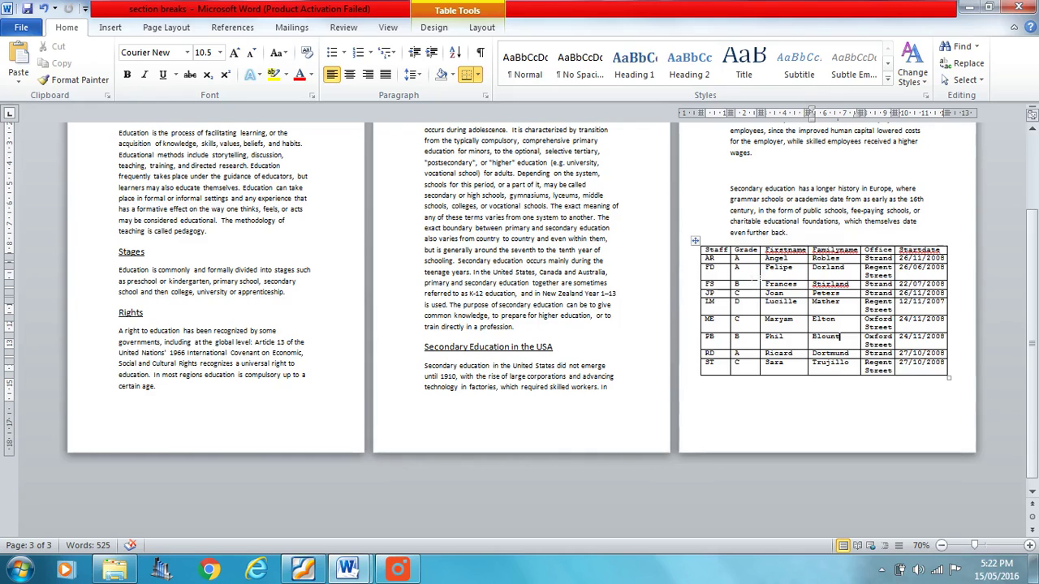
Delete the entire Grade column from the staff table
left_click(753, 279)
right_click(738, 267)
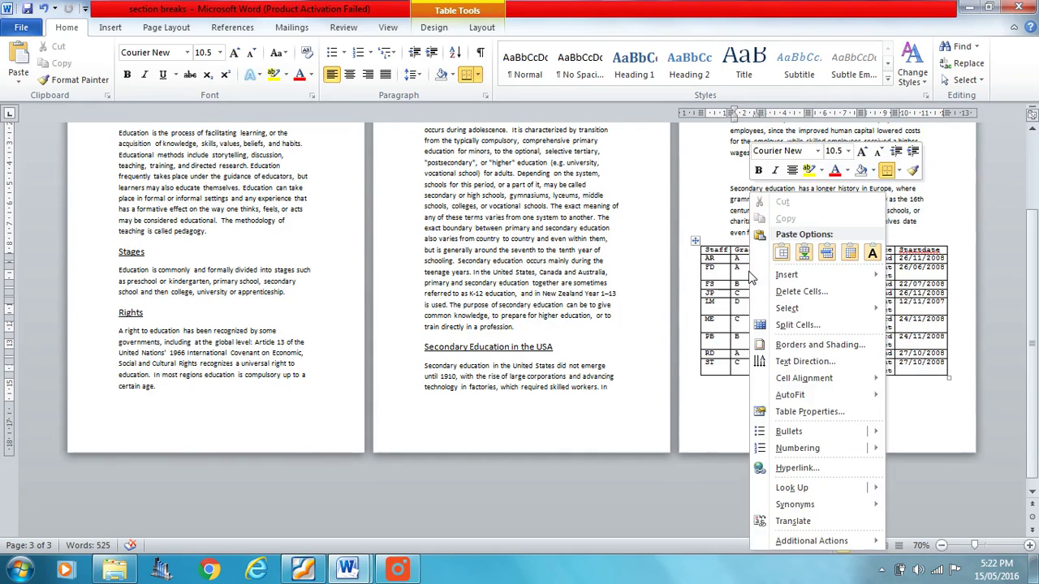
left_click(778, 296)
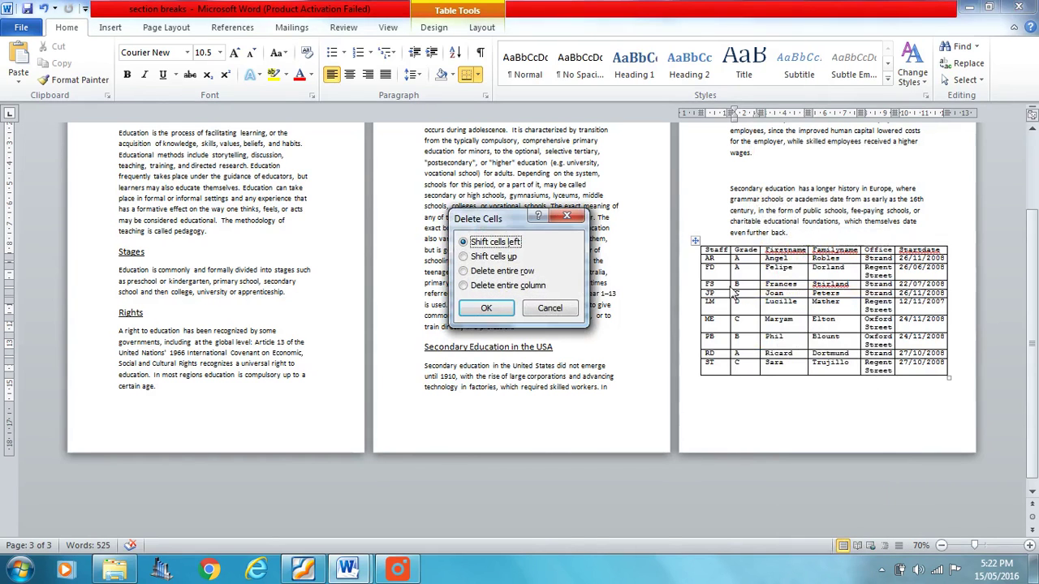
left_click(518, 286)
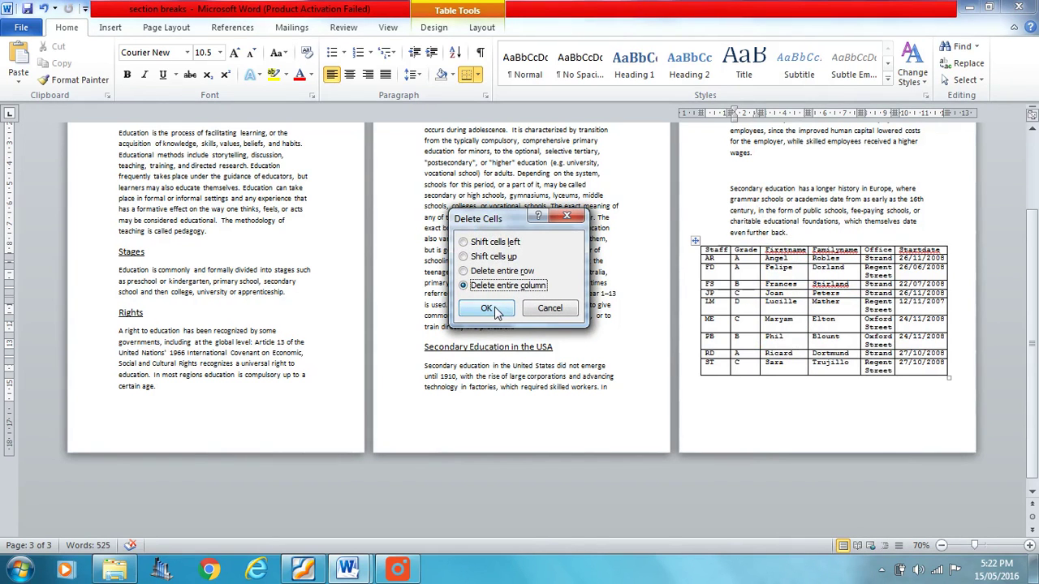
left_click(497, 311)
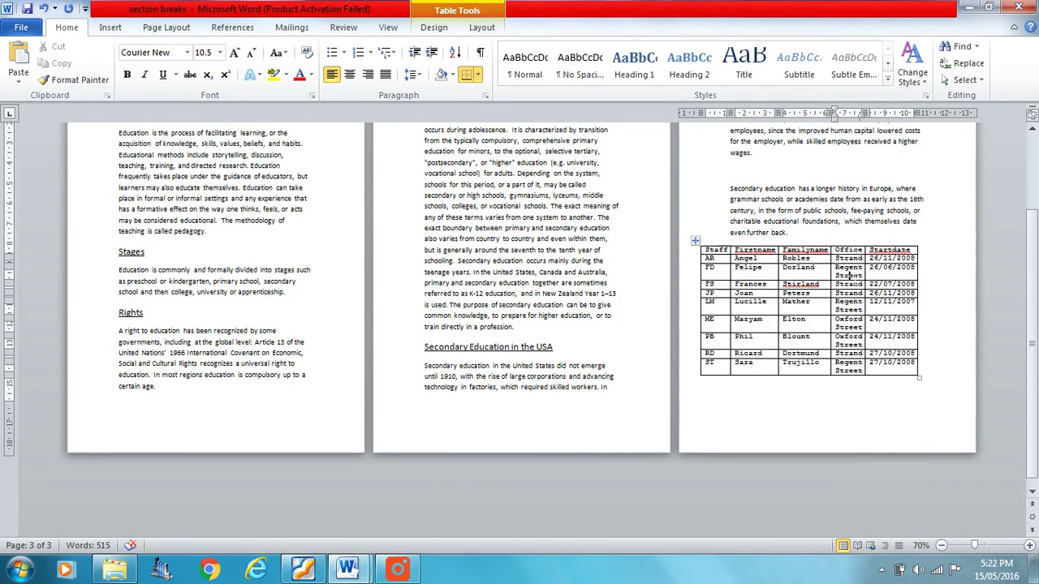
Delete the entire Office column from the staff table
right_click(849, 272)
left_click(872, 302)
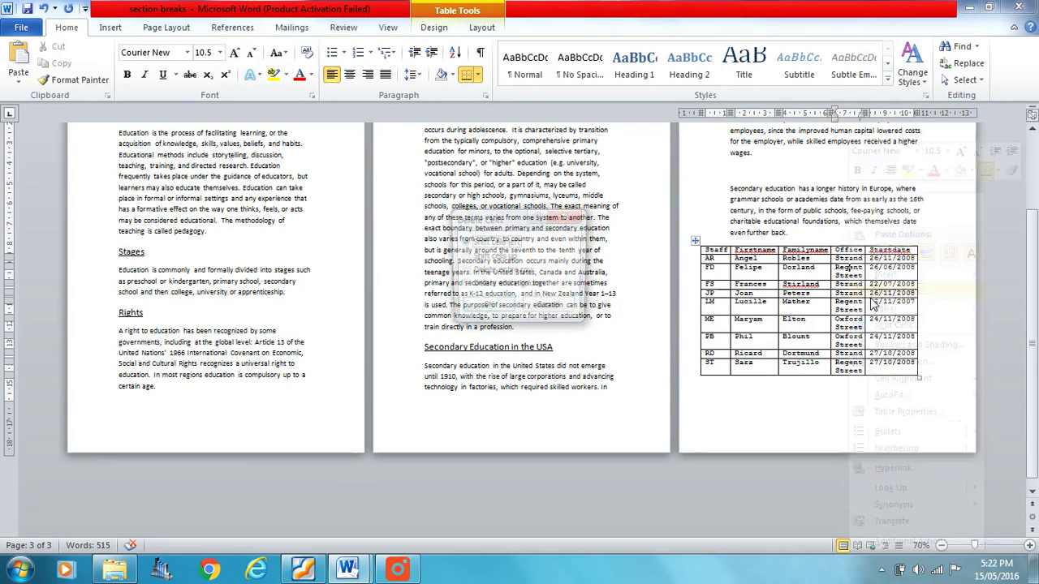
left_click(510, 286)
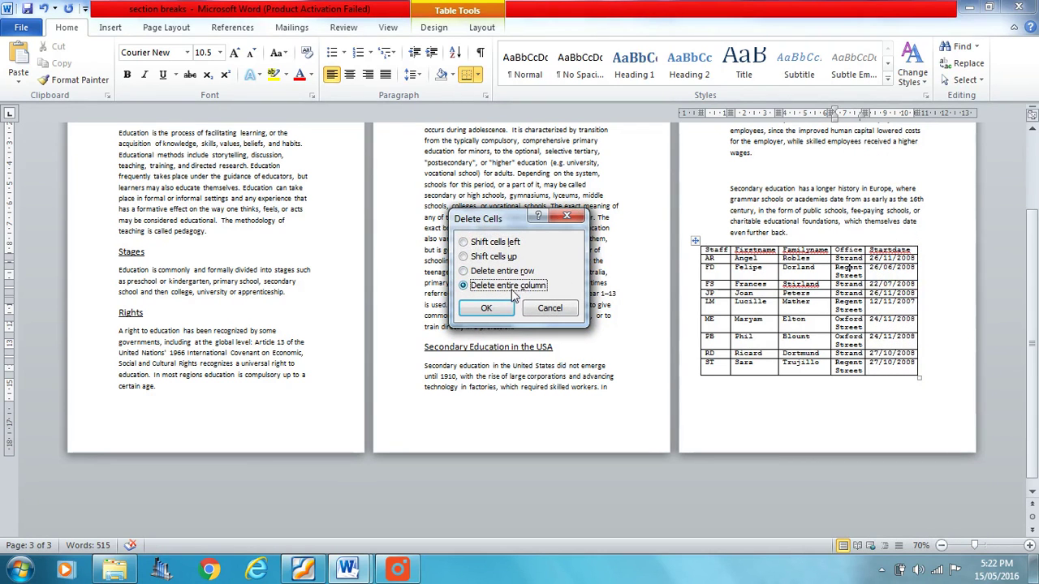
left_click(487, 309)
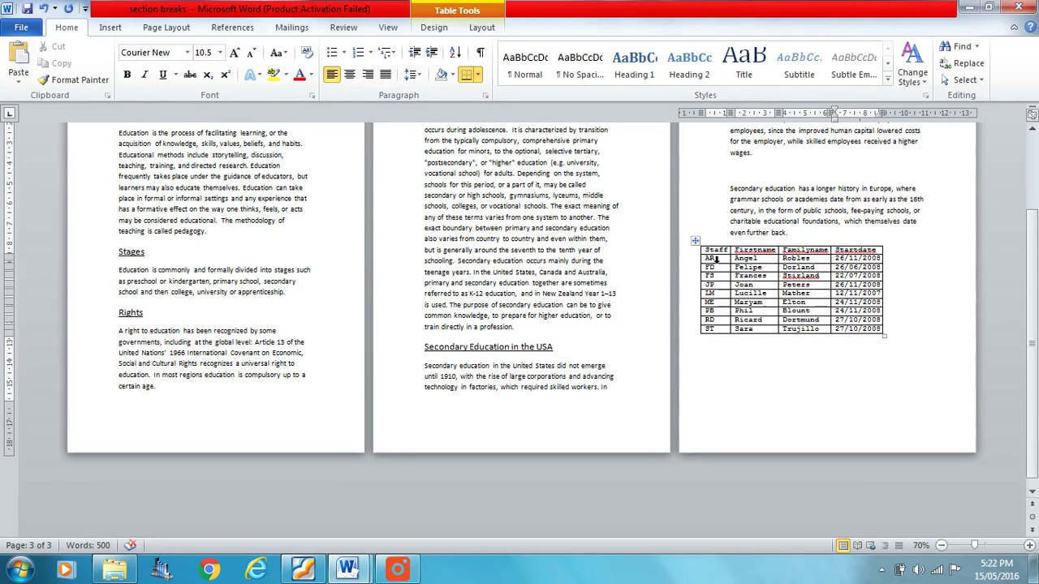
Drag the four-column staff table down below the last paragraph on page 3, leaving space above it
left_click_drag(696, 242, 733, 259)
scroll(732, 260, "up", 3)
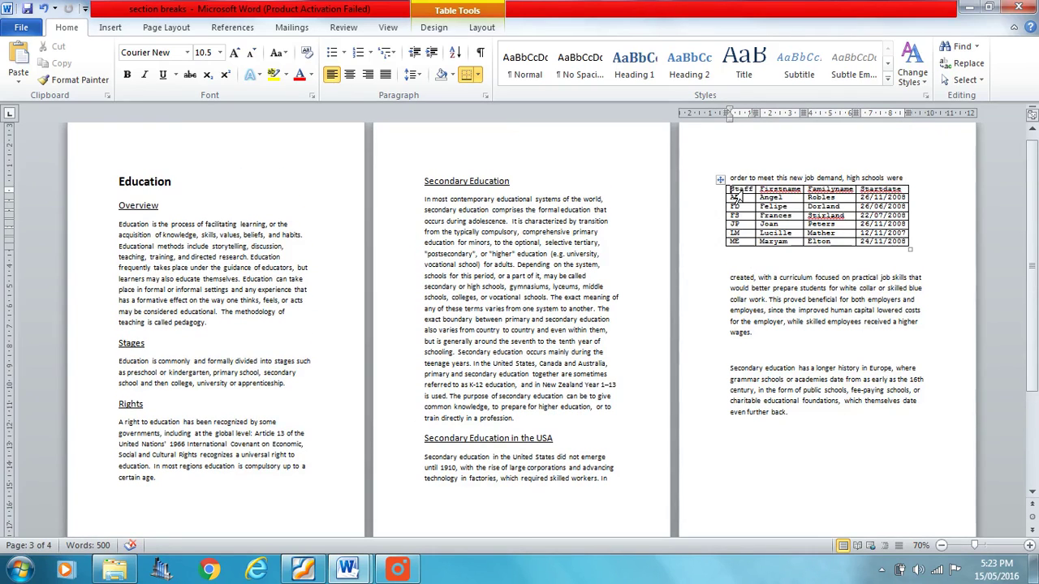
left_click_drag(719, 178, 735, 372)
left_click(725, 372)
left_click(827, 479)
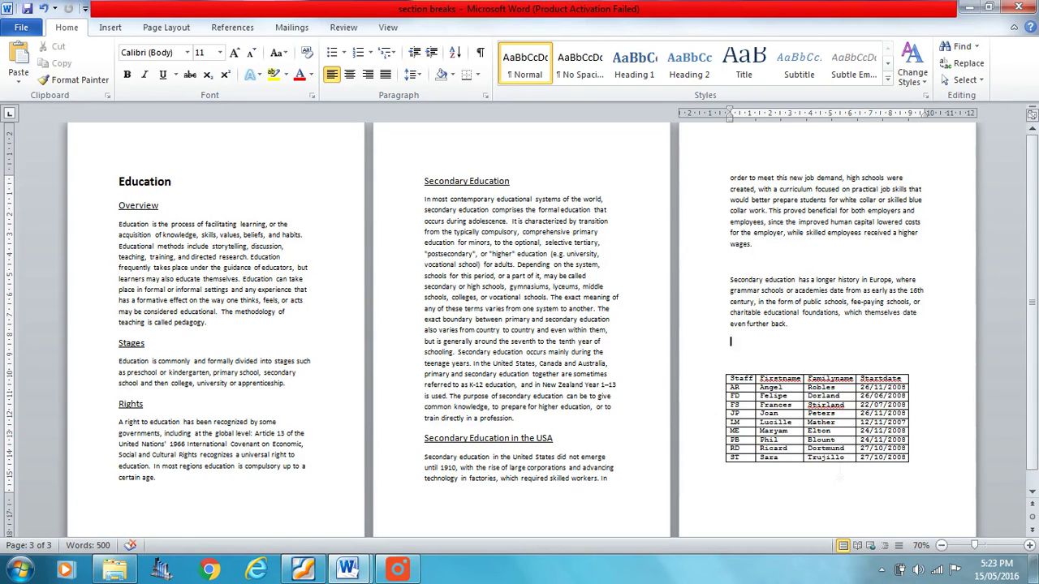
scroll(519, 330, "down", 1)
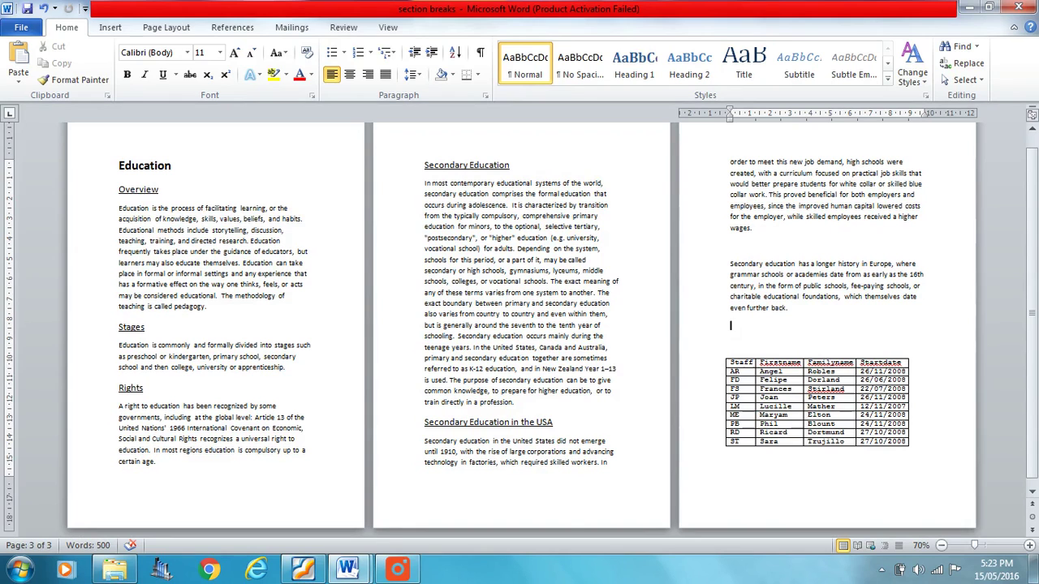
left_click(399, 571)
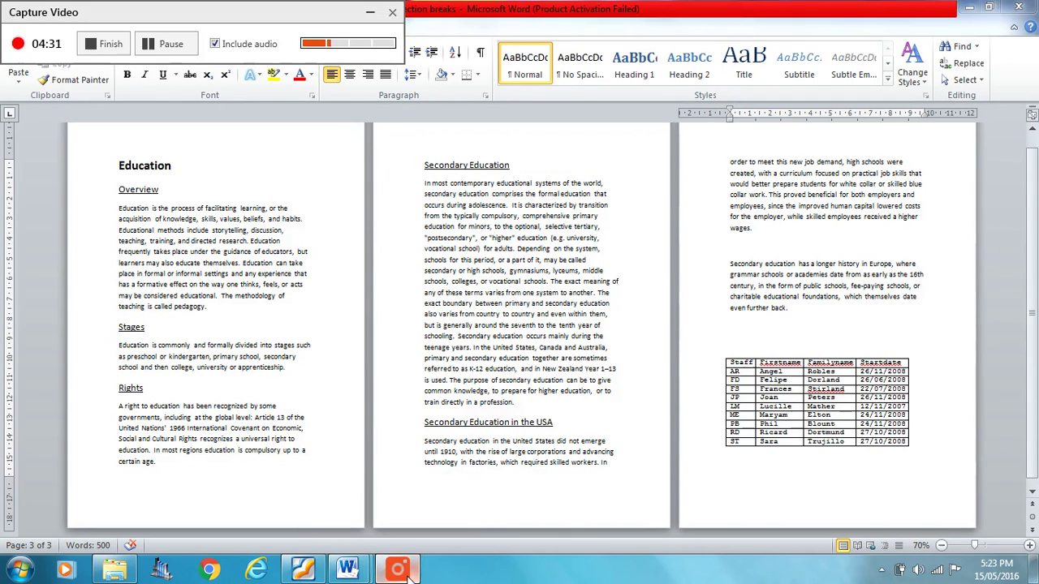